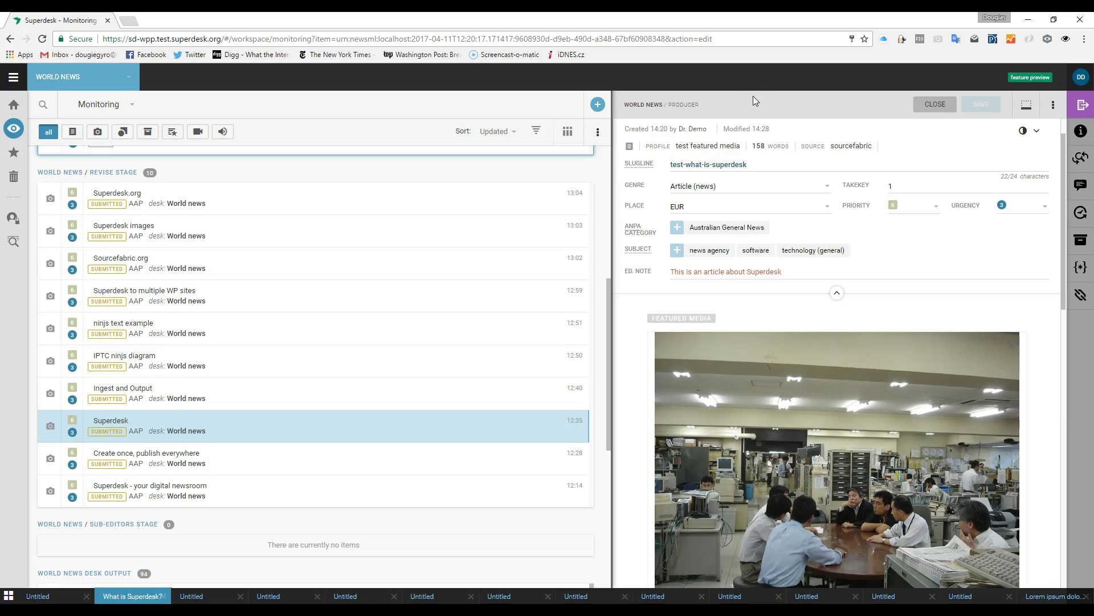
Preview the 'What is Superdesk?' item and scroll through its headline and body.
click(234, 431)
scroll(687, 322, down, 3)
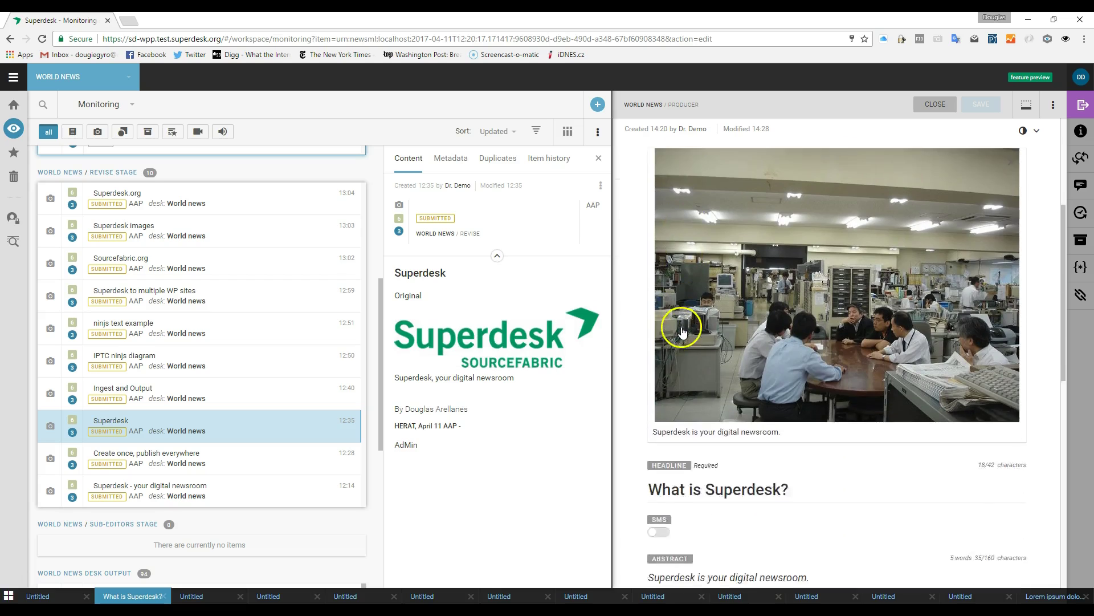
scroll(682, 330, down, 6)
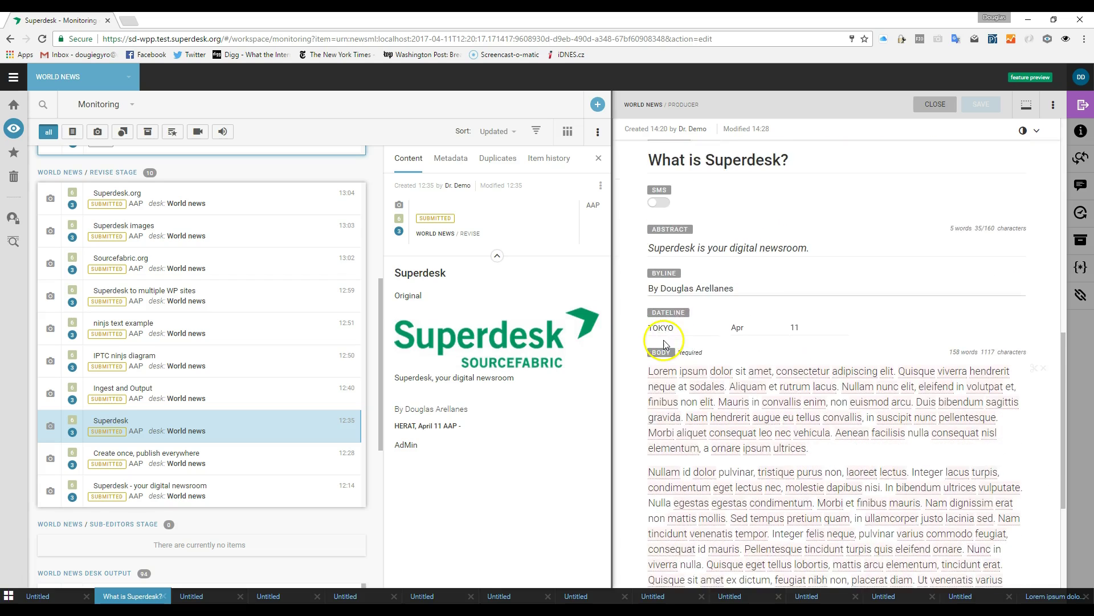
scroll(664, 345, down, 4)
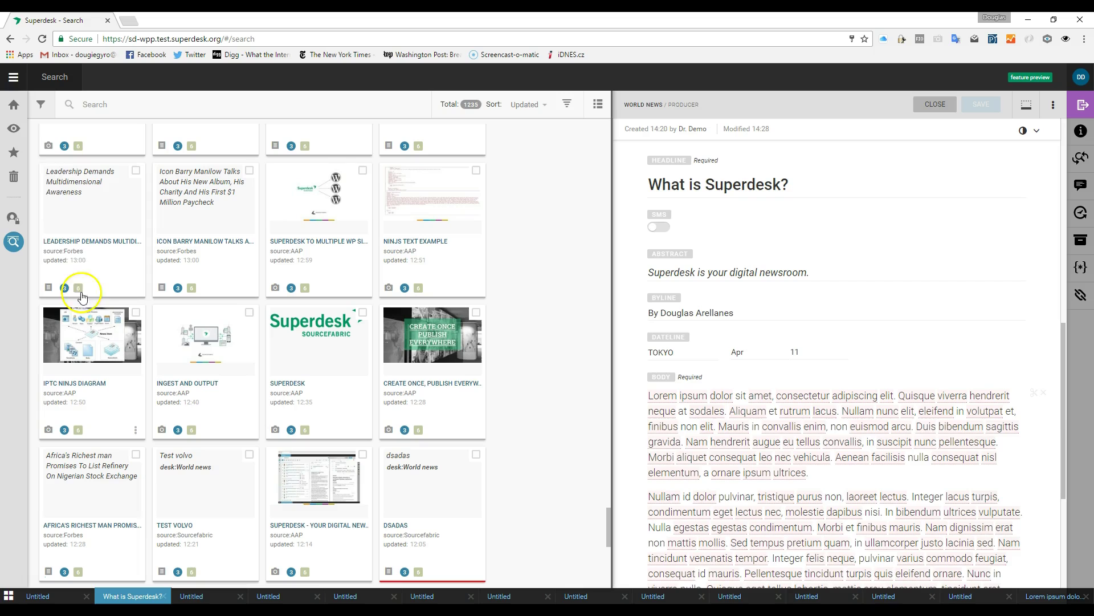
From the desk dashboard, publish the 'What is Superdesk?' article.
click(13, 104)
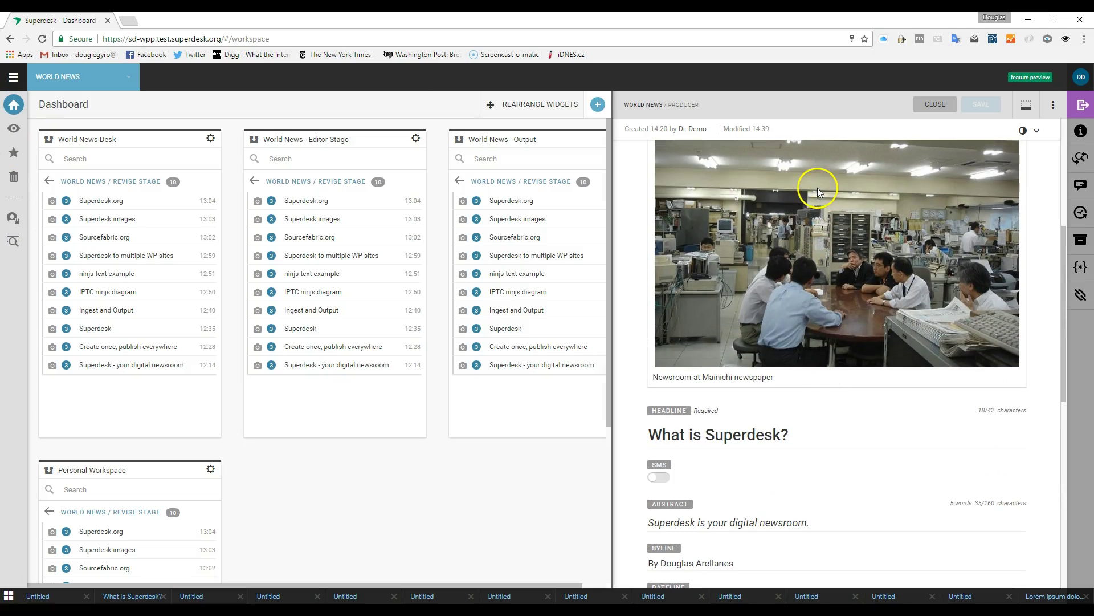
click(1077, 117)
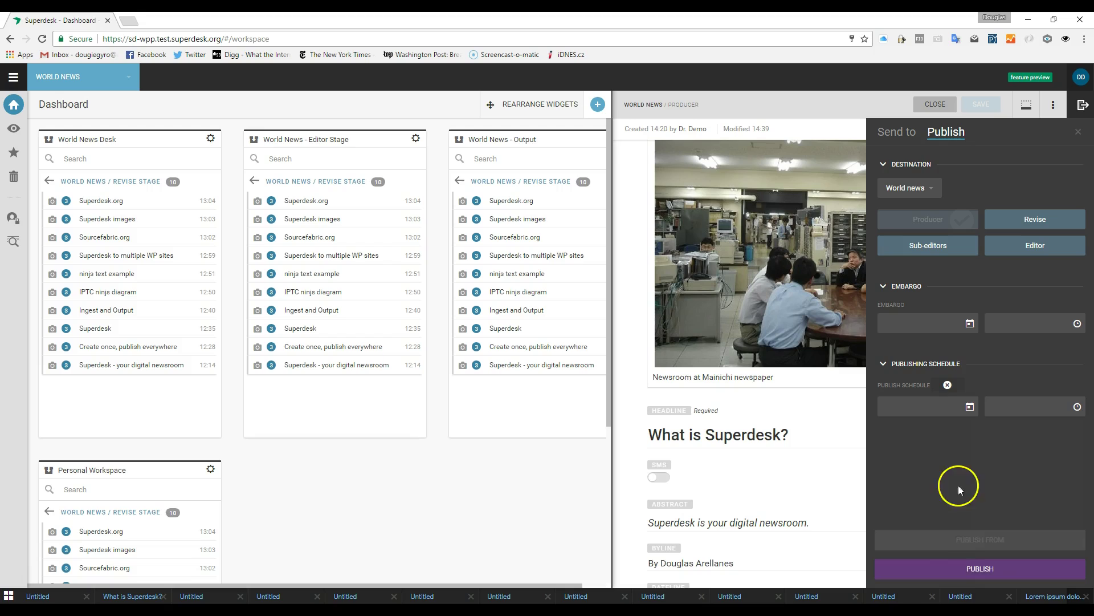
click(975, 570)
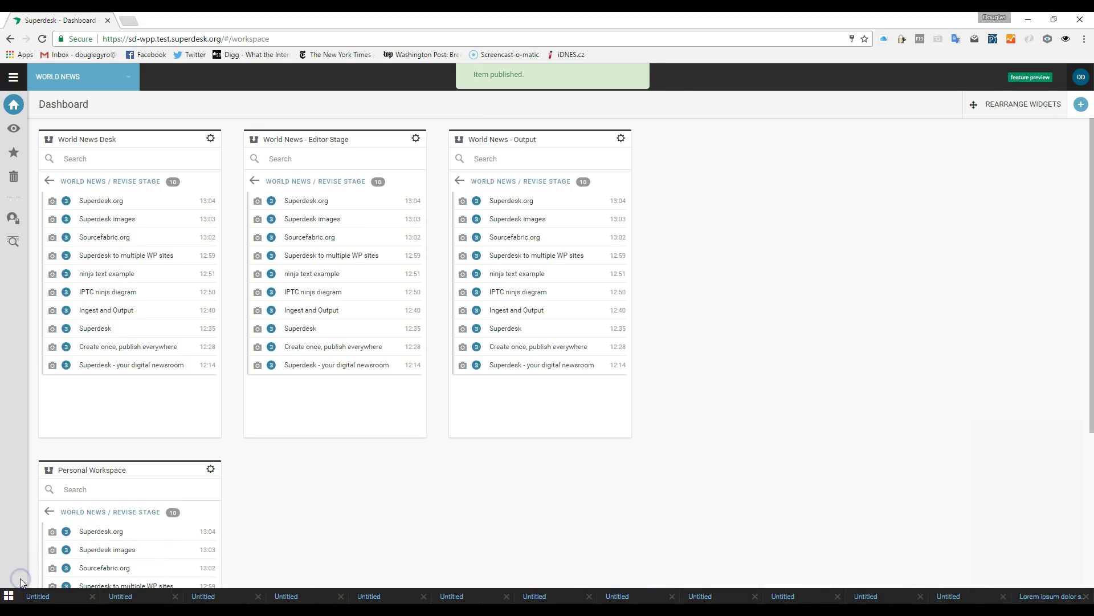
Make the 'Superdesk in action' photo the featured media, save the crop, and publish.
click(232, 221)
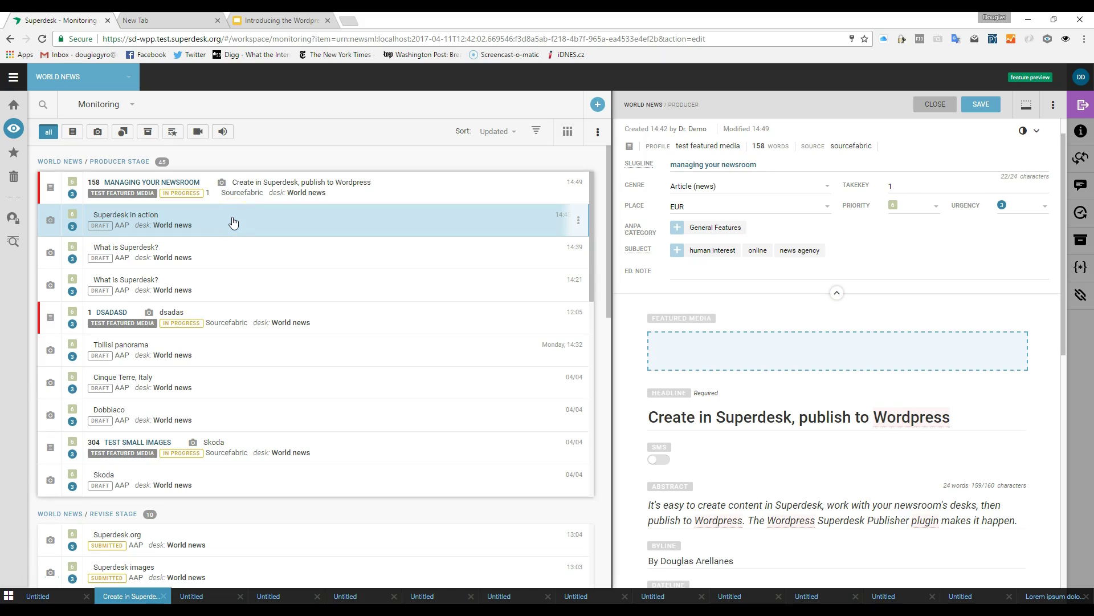
click(561, 340)
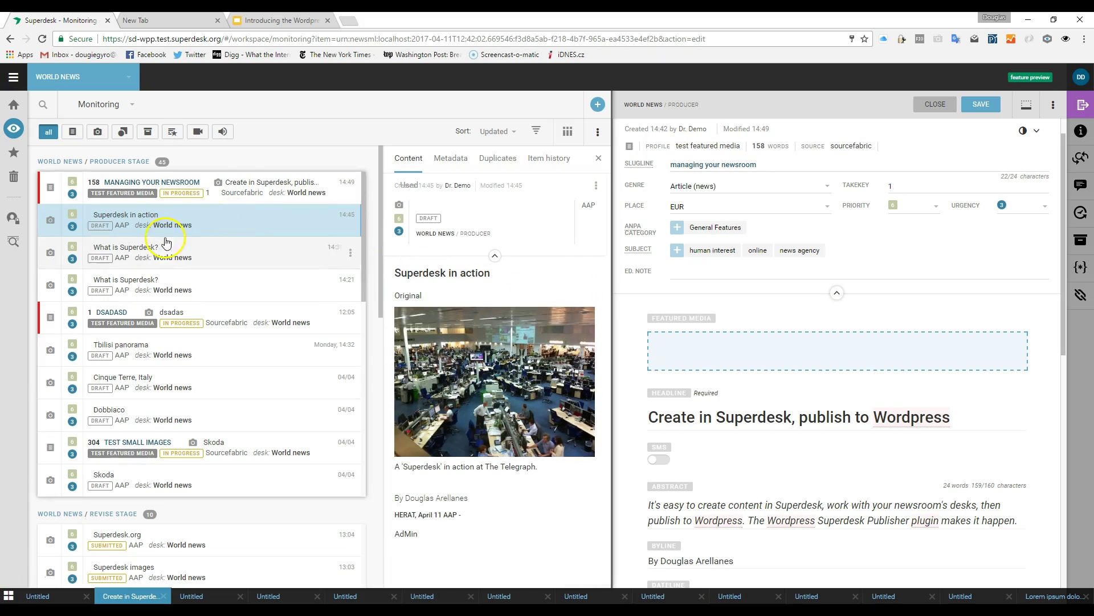
drag(655, 319, 698, 345)
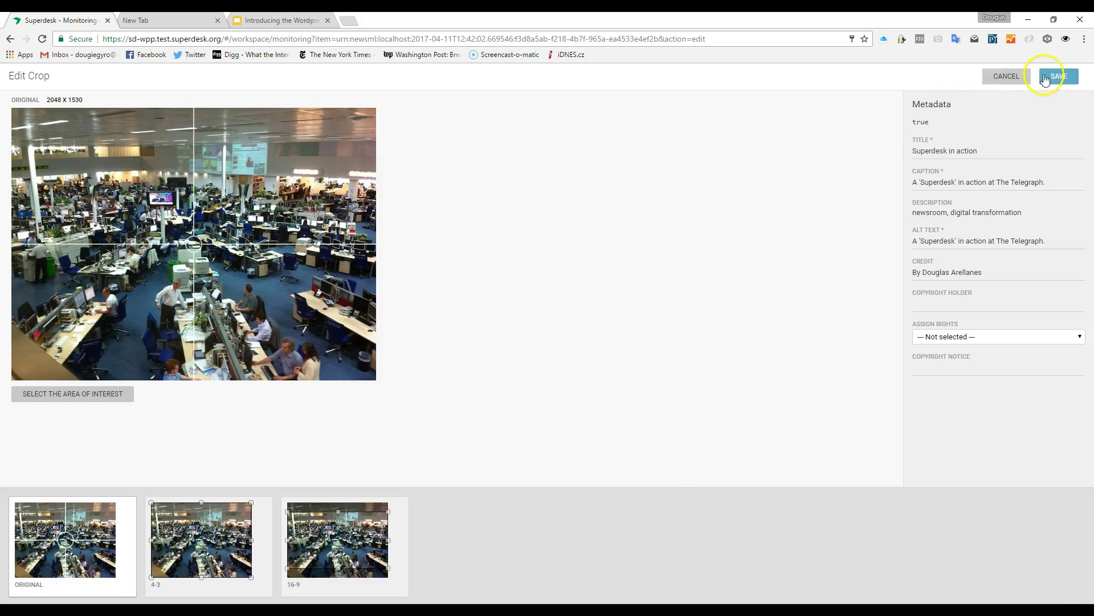
click(1045, 77)
click(1081, 104)
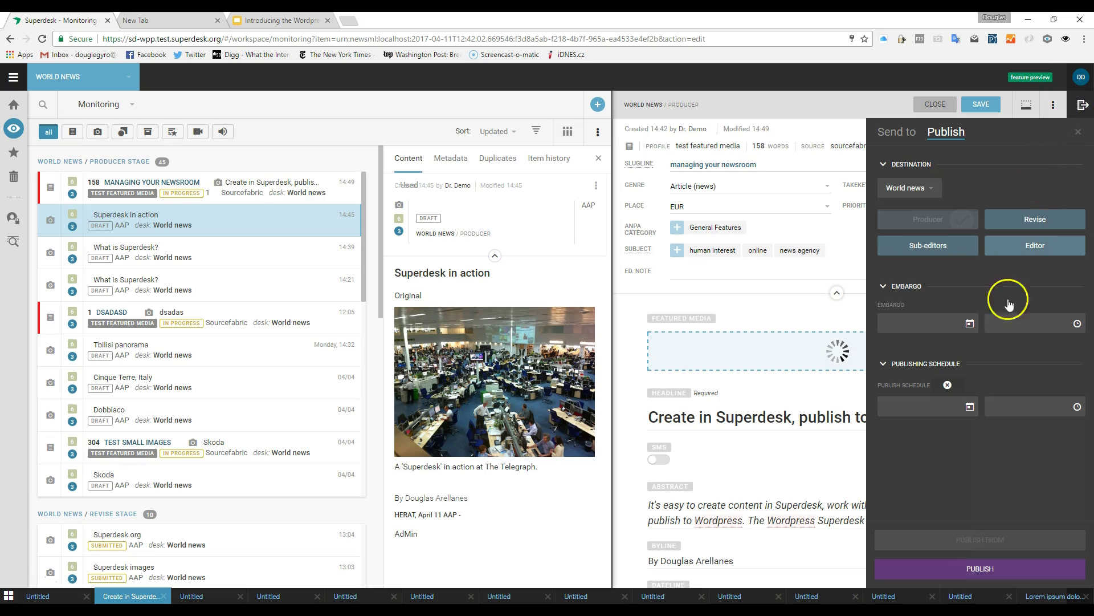
click(936, 569)
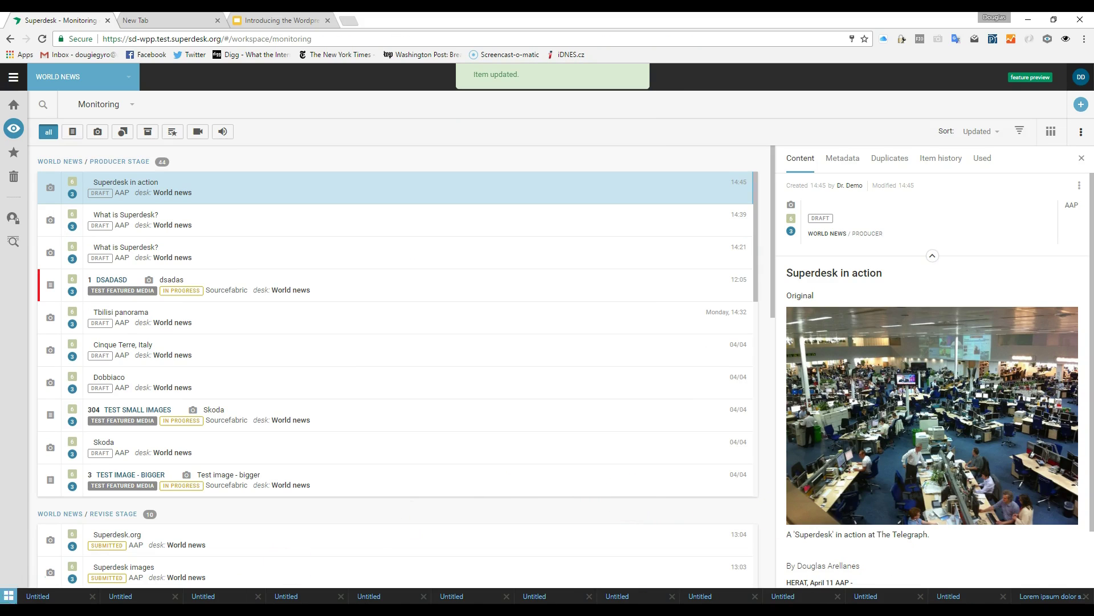
Publish the 2nd update of 'It's easy to create content with Superdesk' with the newsroom photo, then check WordPress.
click(72, 227)
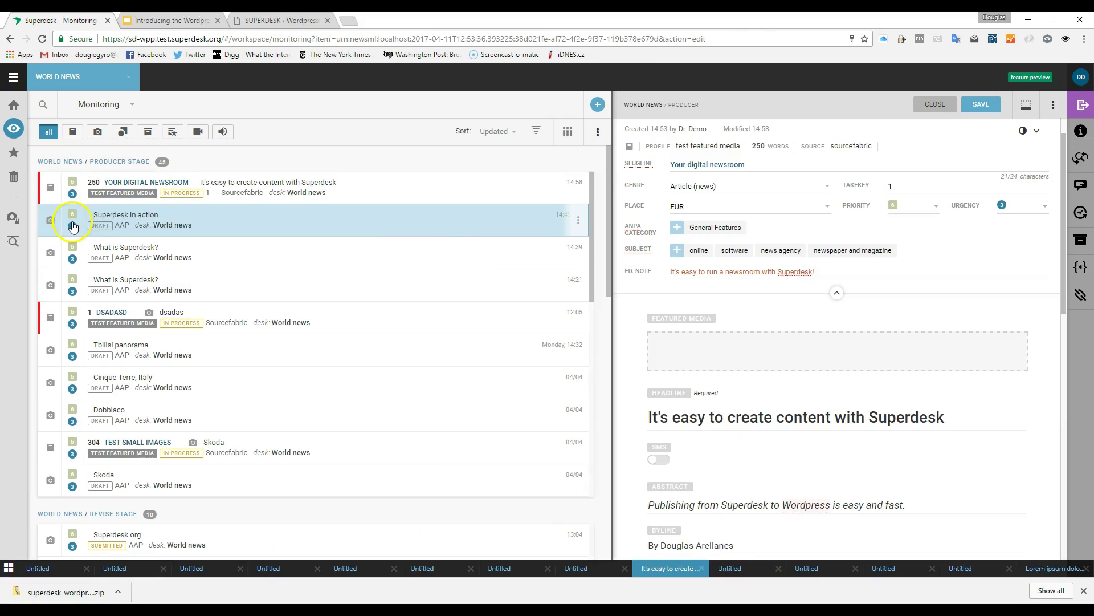
click(231, 222)
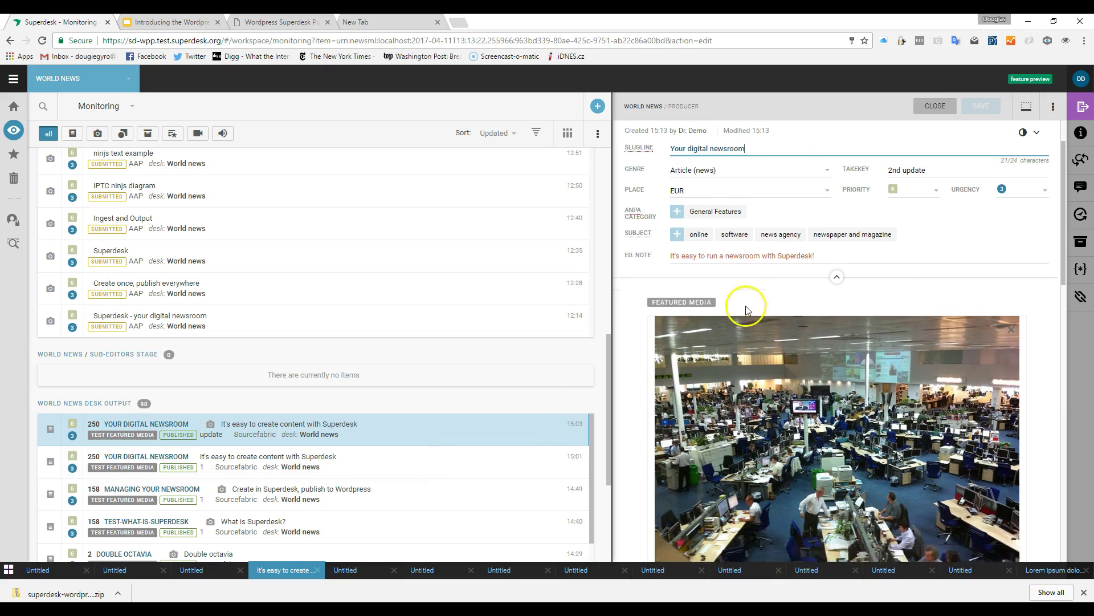
scroll(744, 313, down, 3)
scroll(744, 314, down, 5)
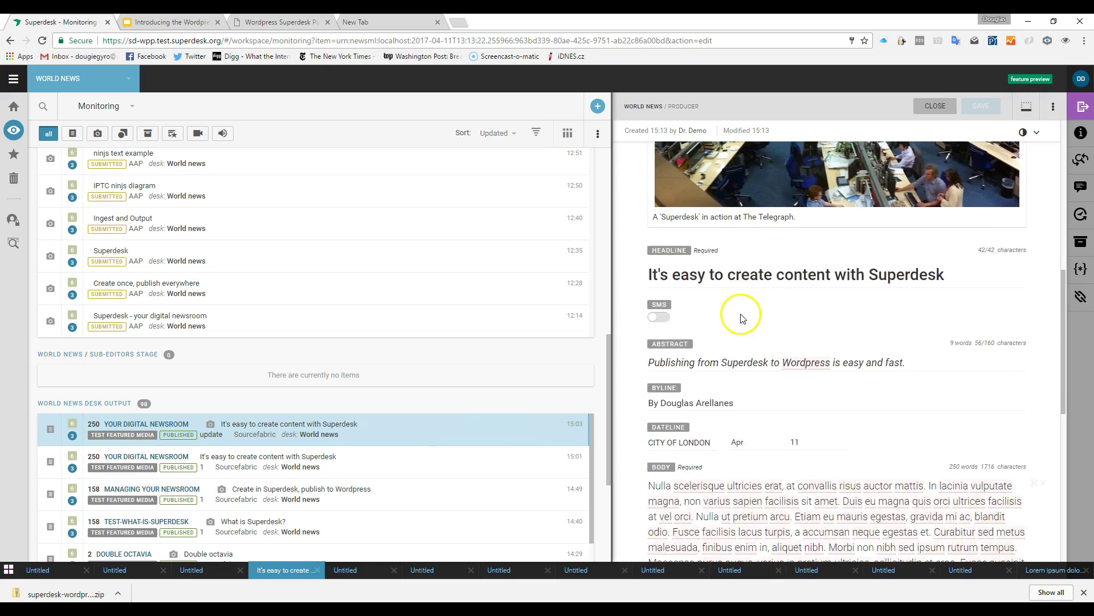
click(1082, 107)
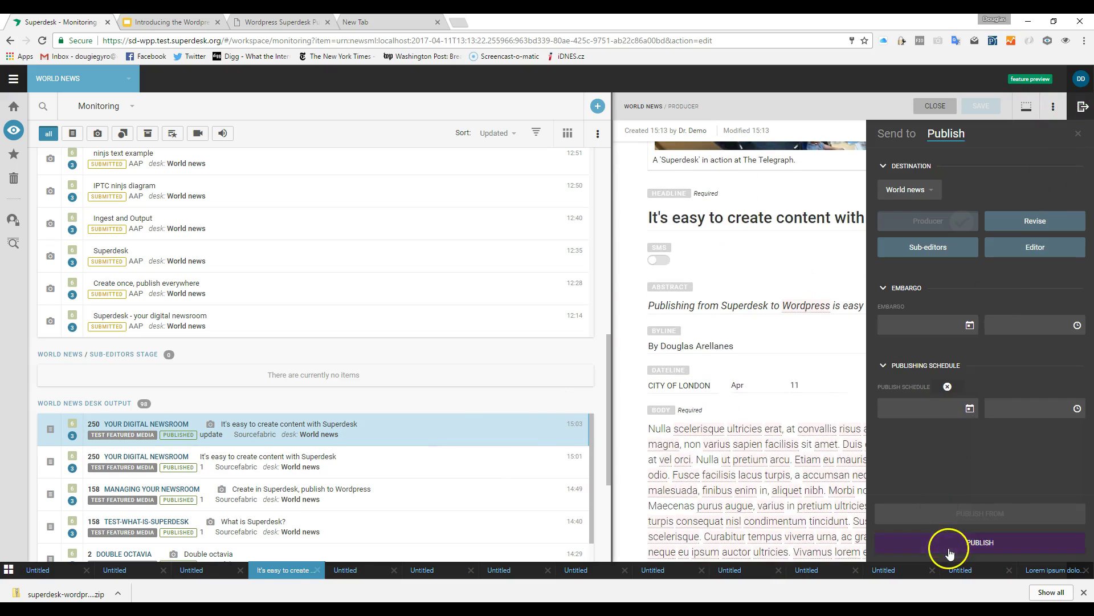
click(949, 549)
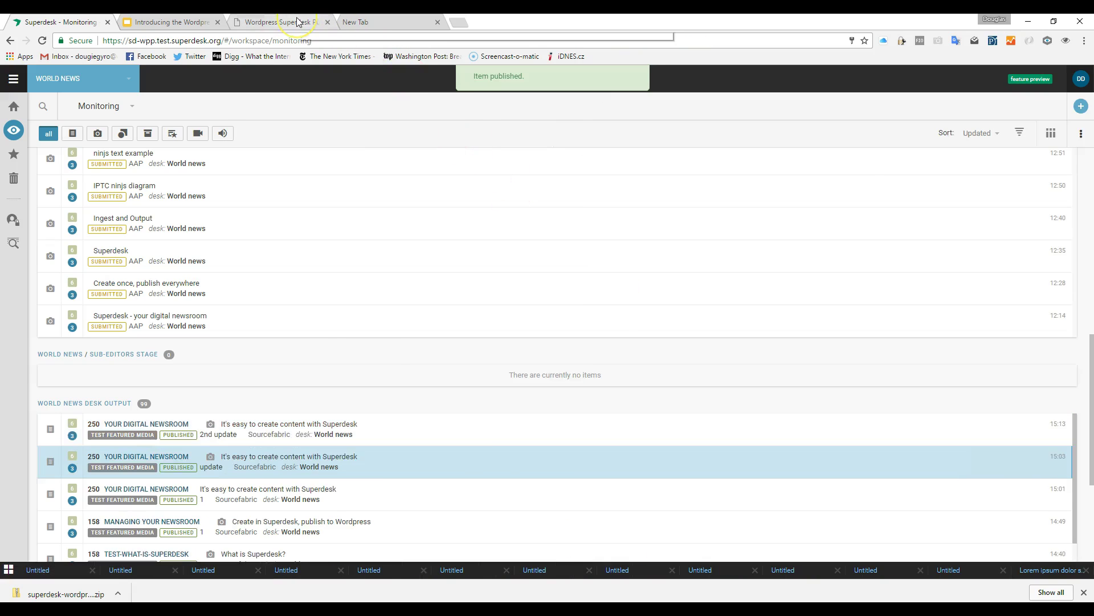
click(296, 22)
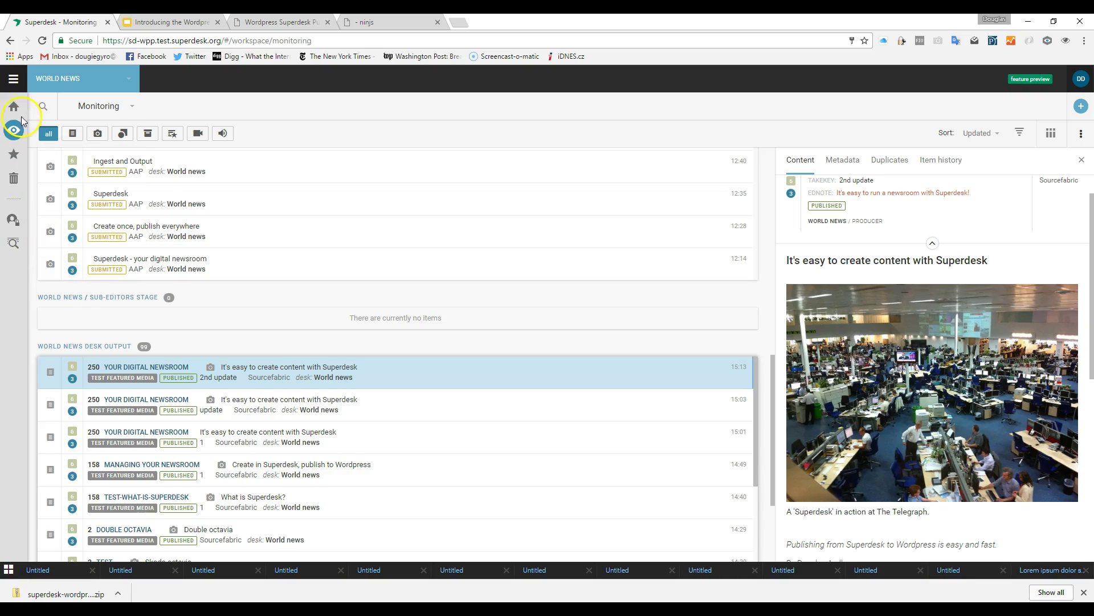
Read the ninjs 'News in JSON' page down to its Simple Example, then return to Superdesk.
click(374, 26)
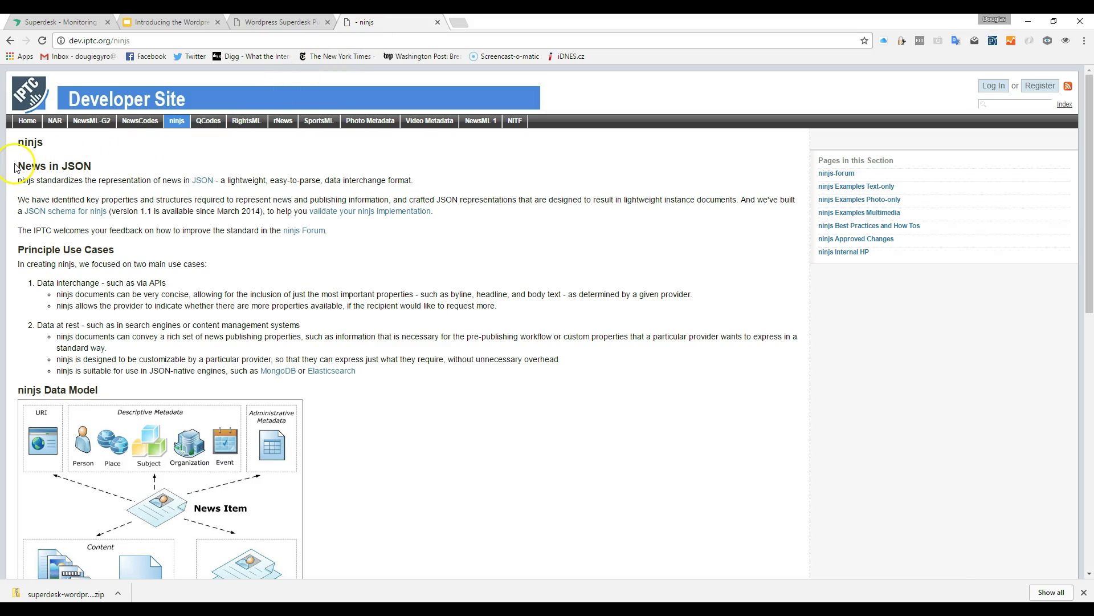
drag(18, 164, 100, 166)
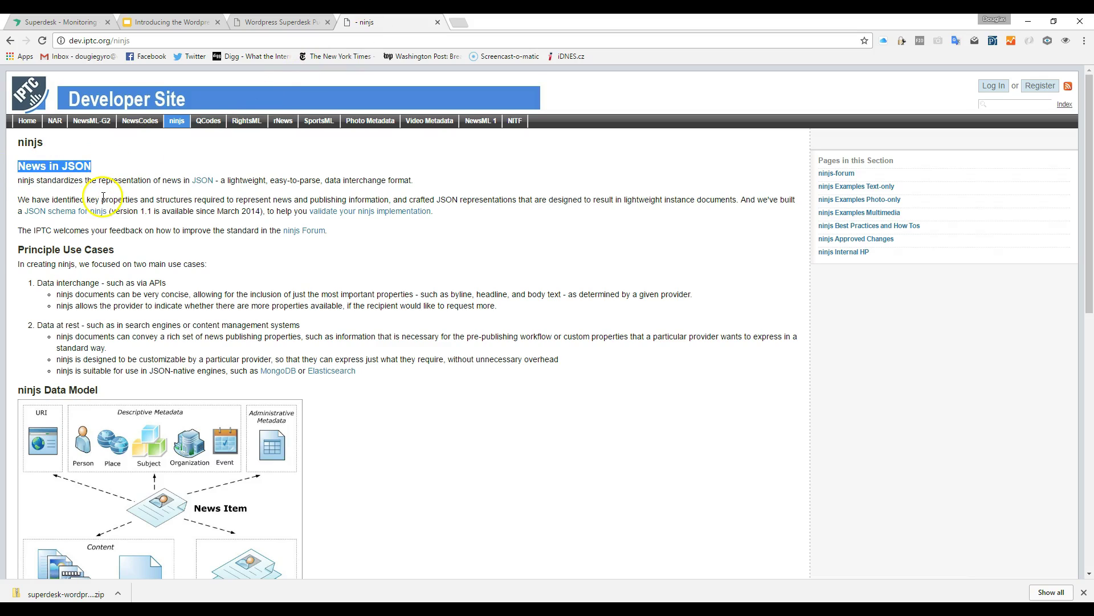
click(106, 185)
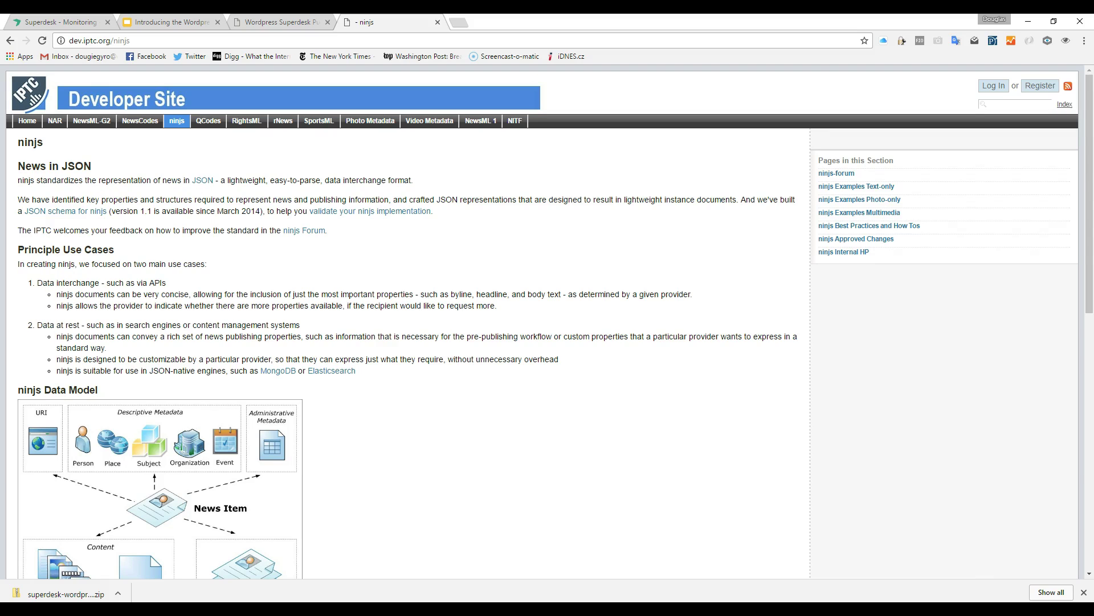
scroll(548, 320, down, 6)
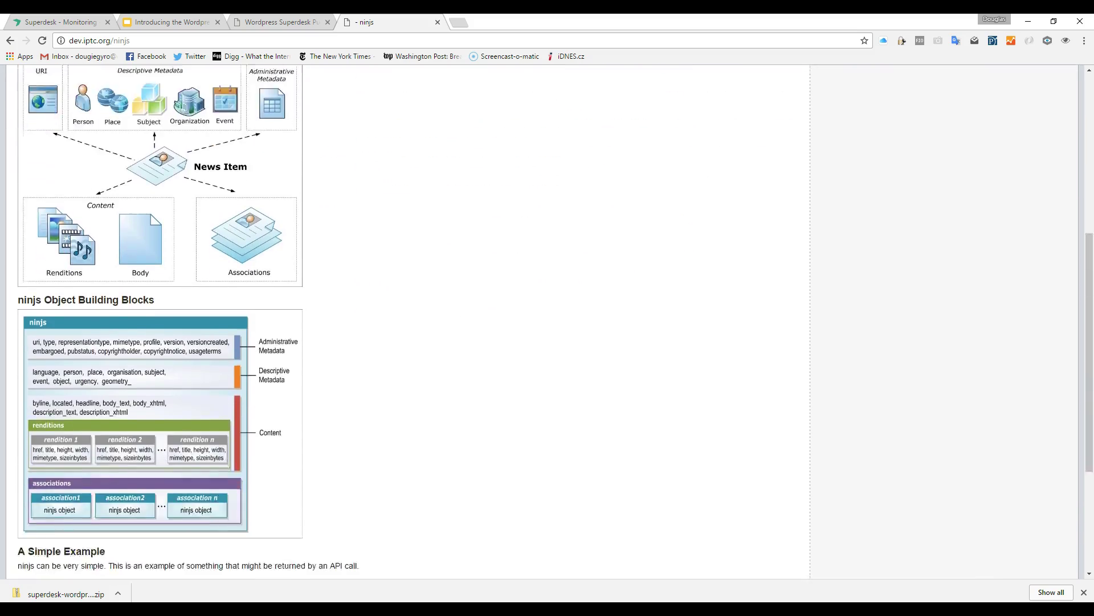
scroll(547, 319, down, 4)
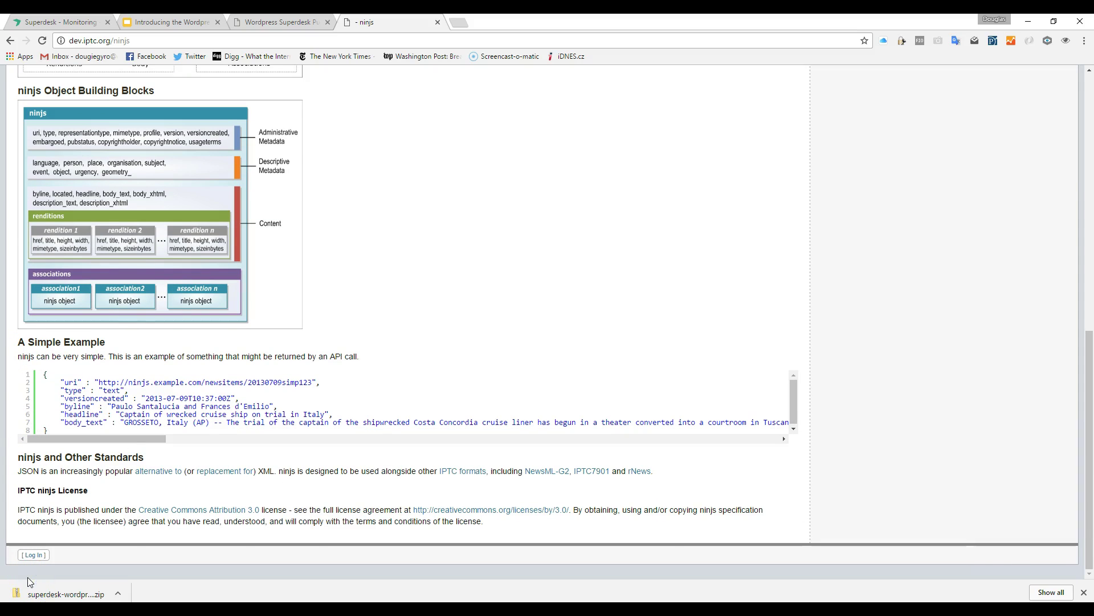
key(ctrl+1)
Replace 'create' with 'write' in the headline, then save and publish the article.
scroll(670, 372, down, 2)
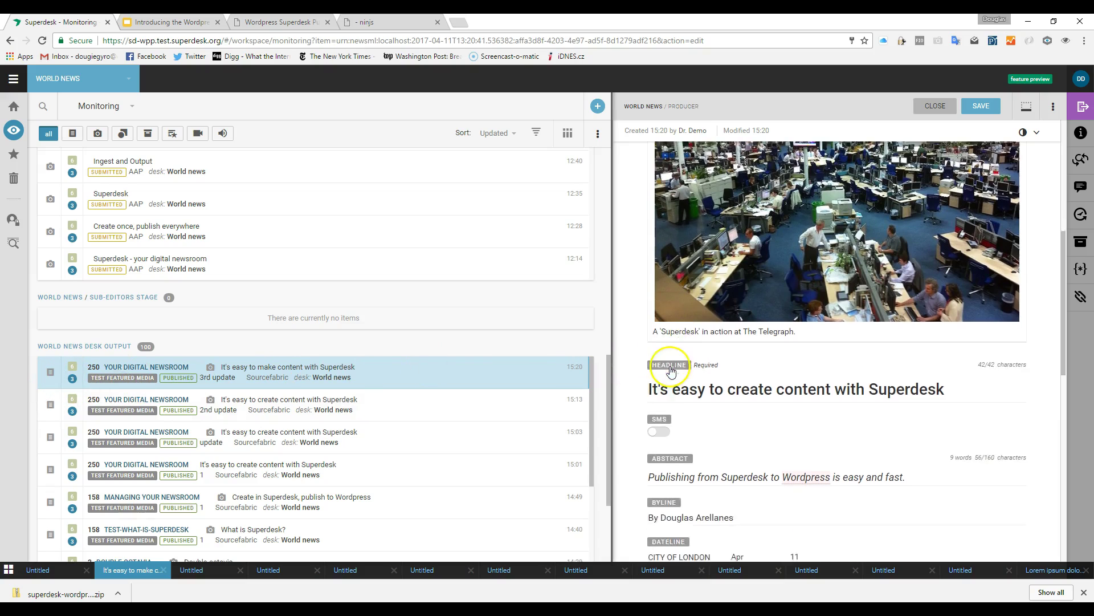
scroll(671, 372, down, 2)
double_click(751, 332)
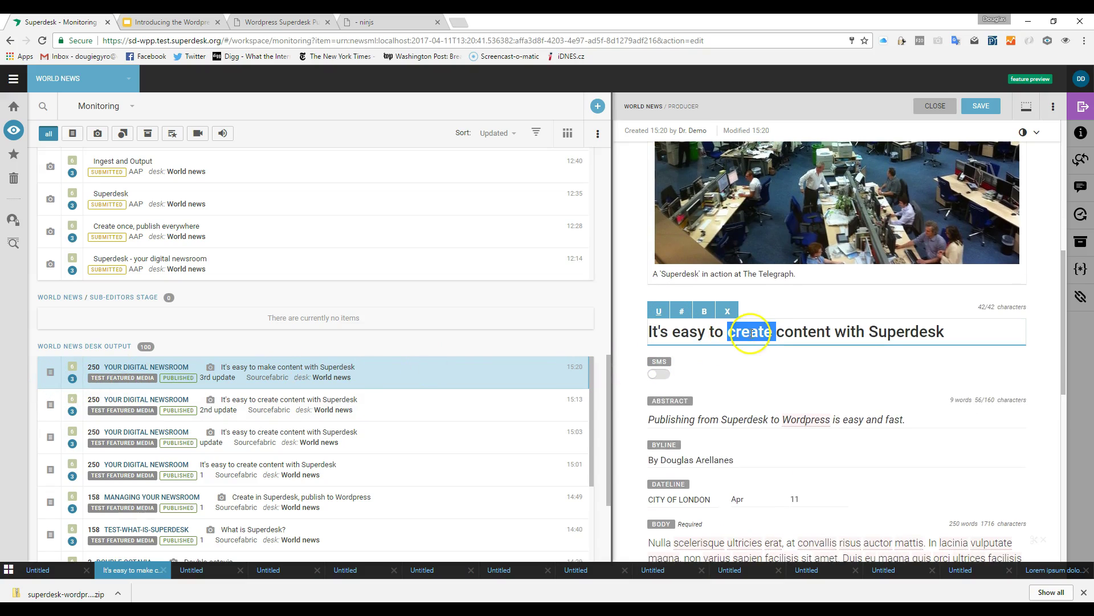
text(writ)
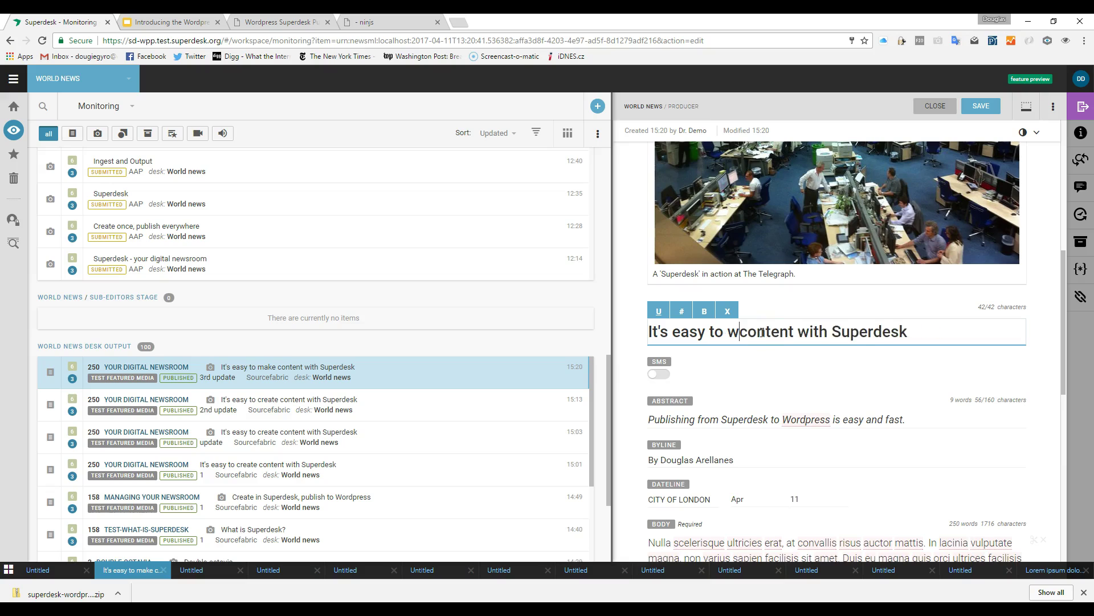
text(e)
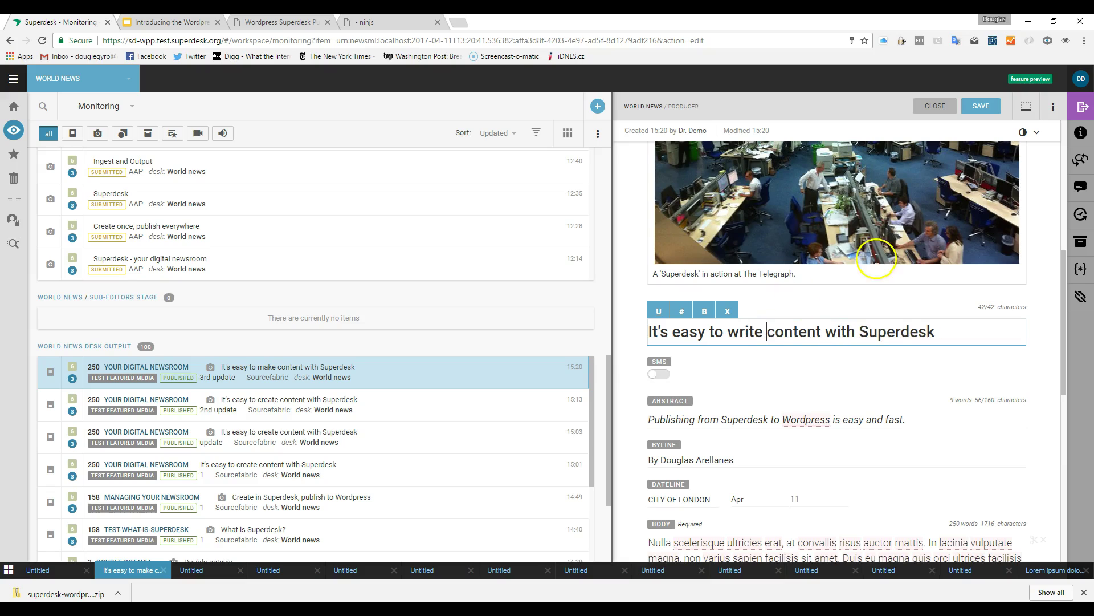
click(1080, 111)
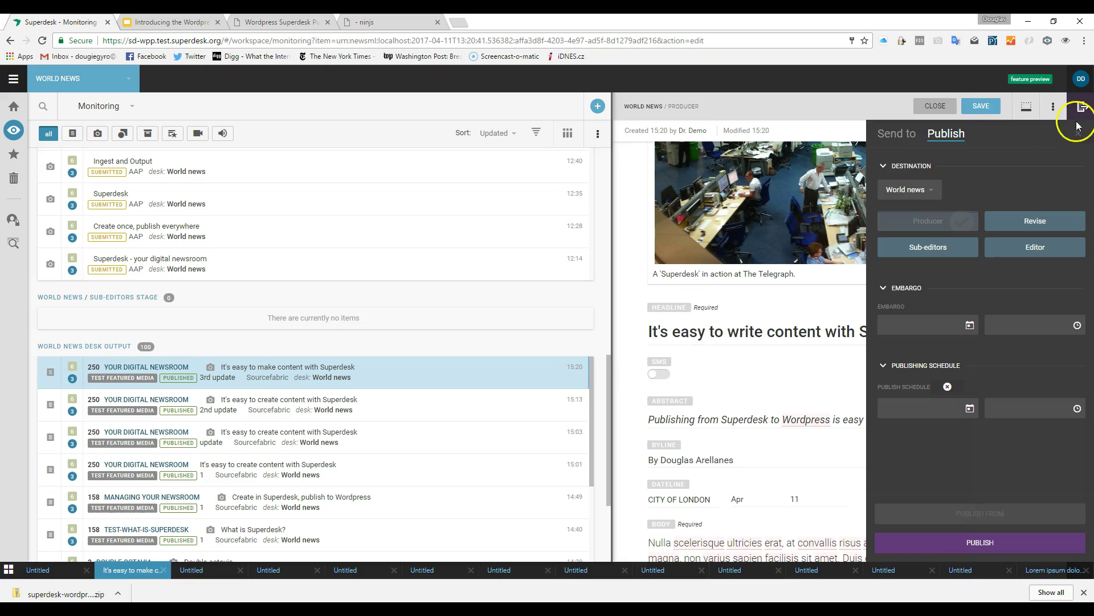
click(950, 547)
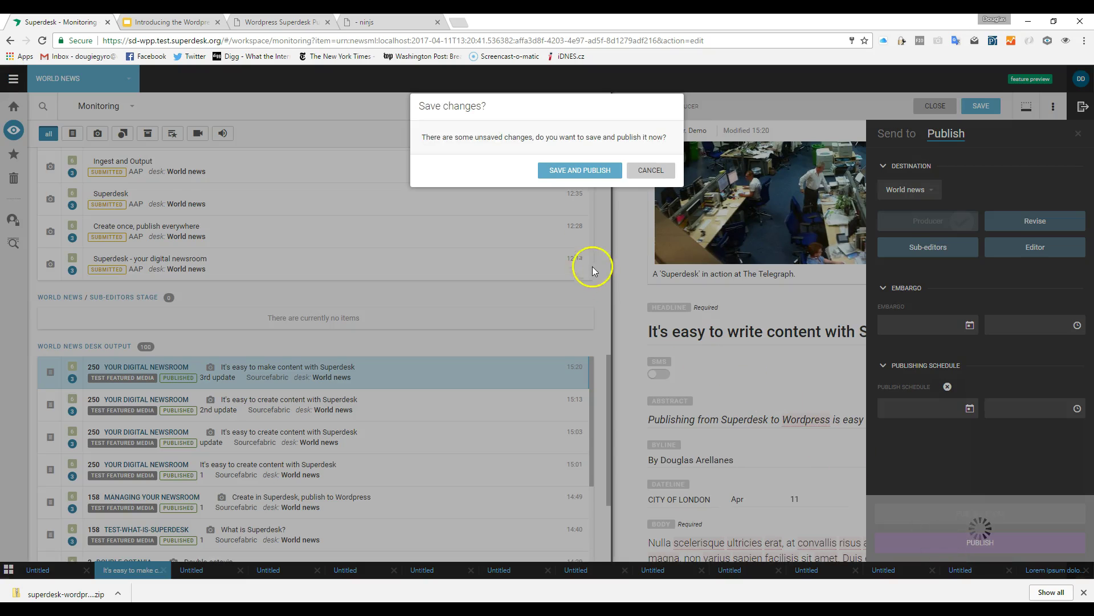
click(570, 170)
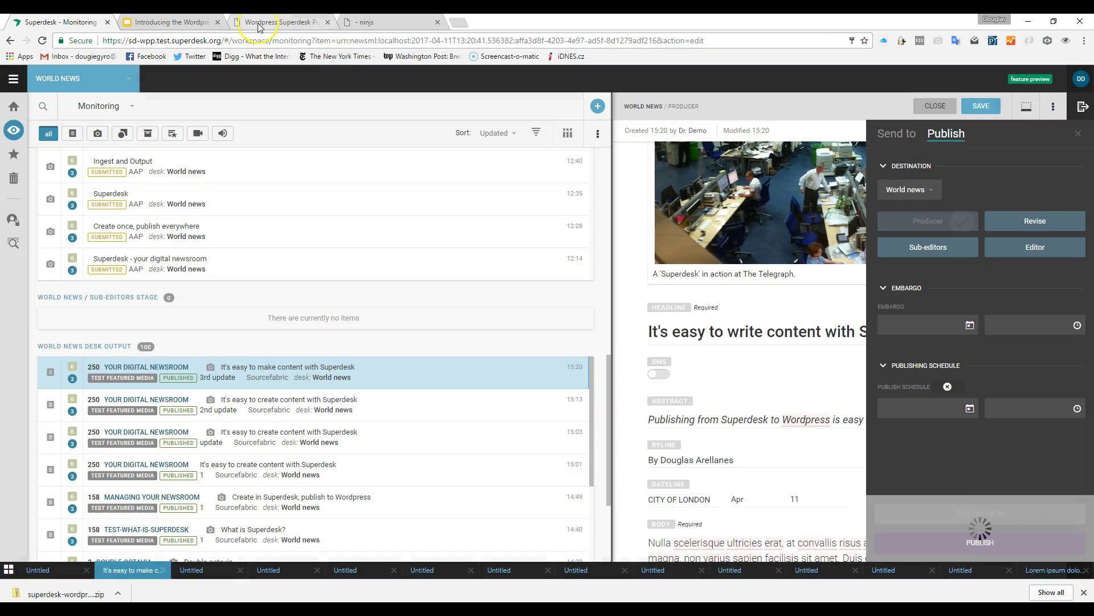
Reload the WordPress demo site and open the updated post's full page.
click(258, 24)
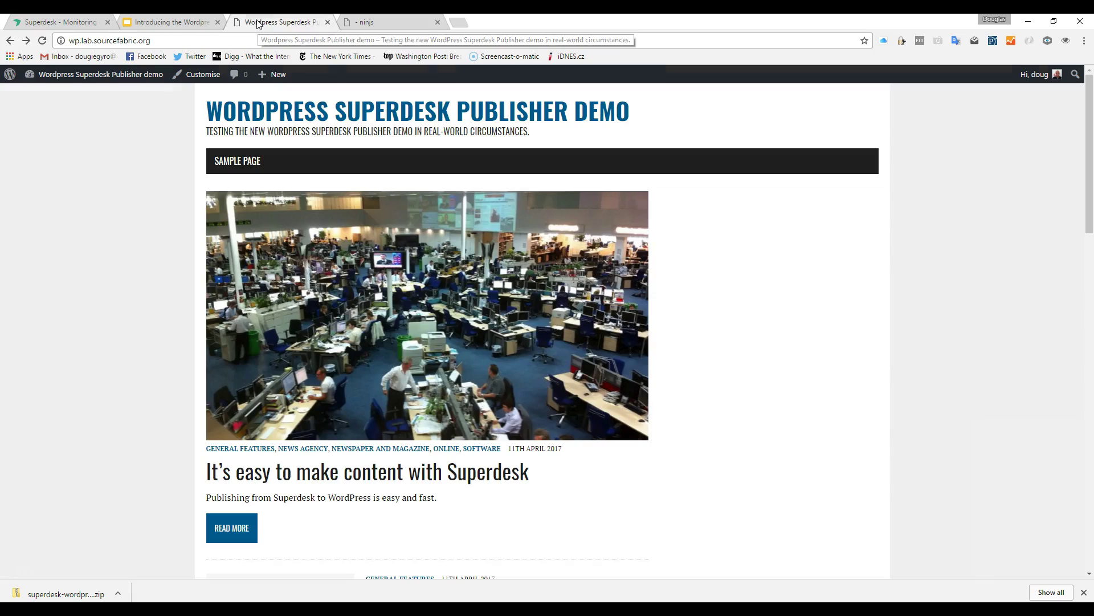
click(42, 41)
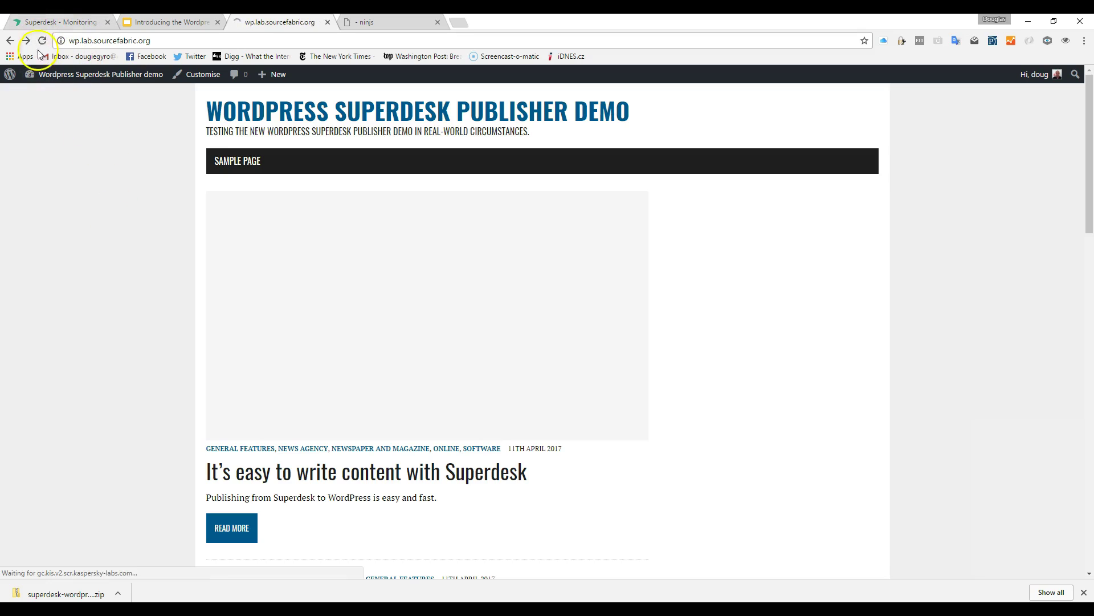
click(24, 583)
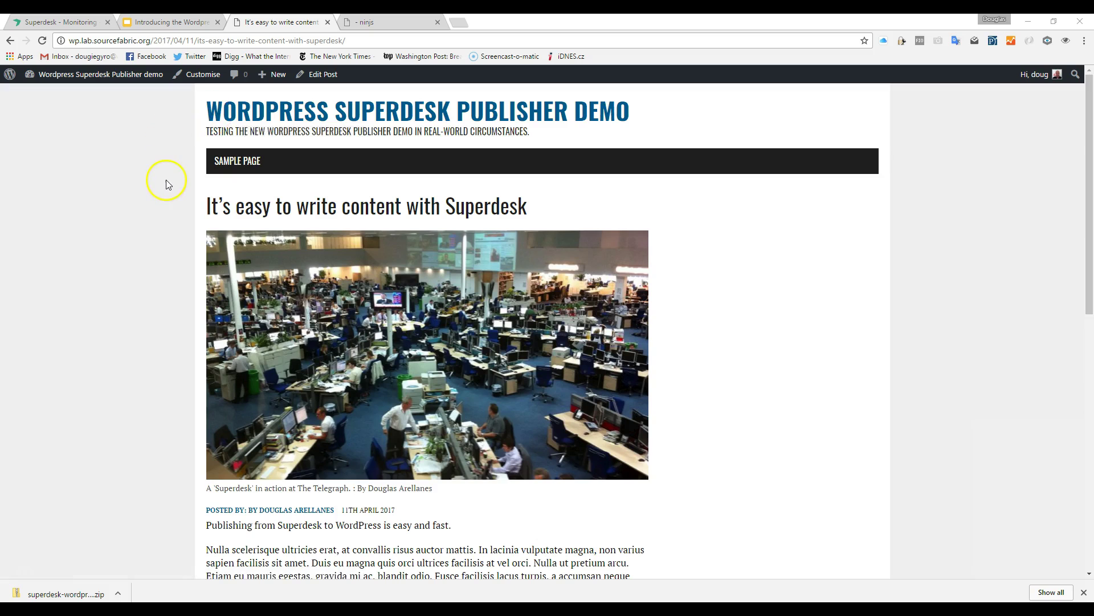
scroll(167, 184, down, 1)
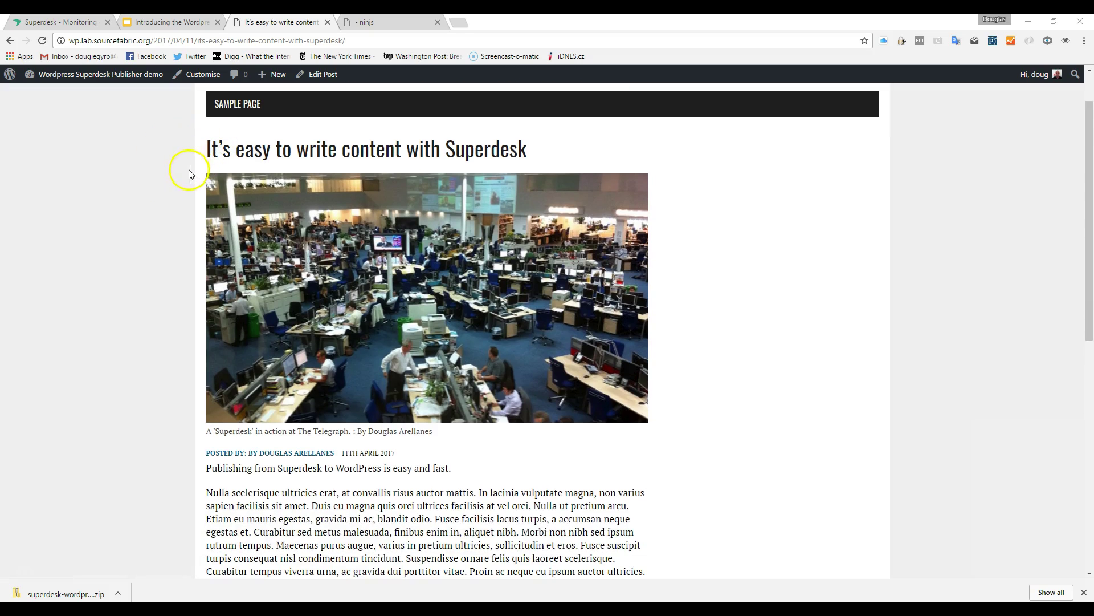
scroll(177, 193, down, 3)
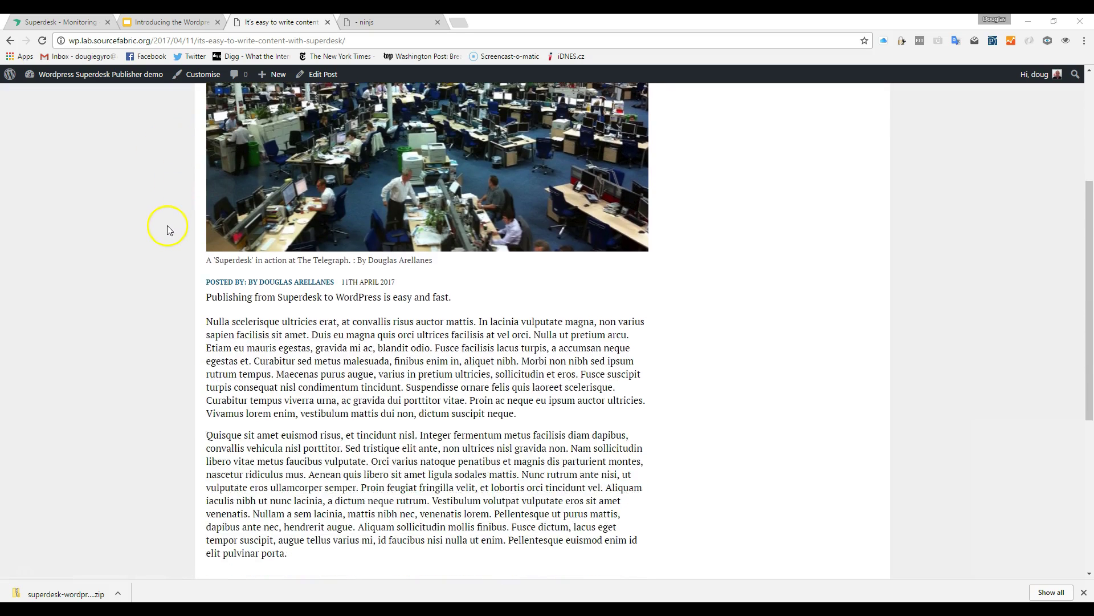
scroll(167, 229, down, 5)
scroll(166, 236, up, 1)
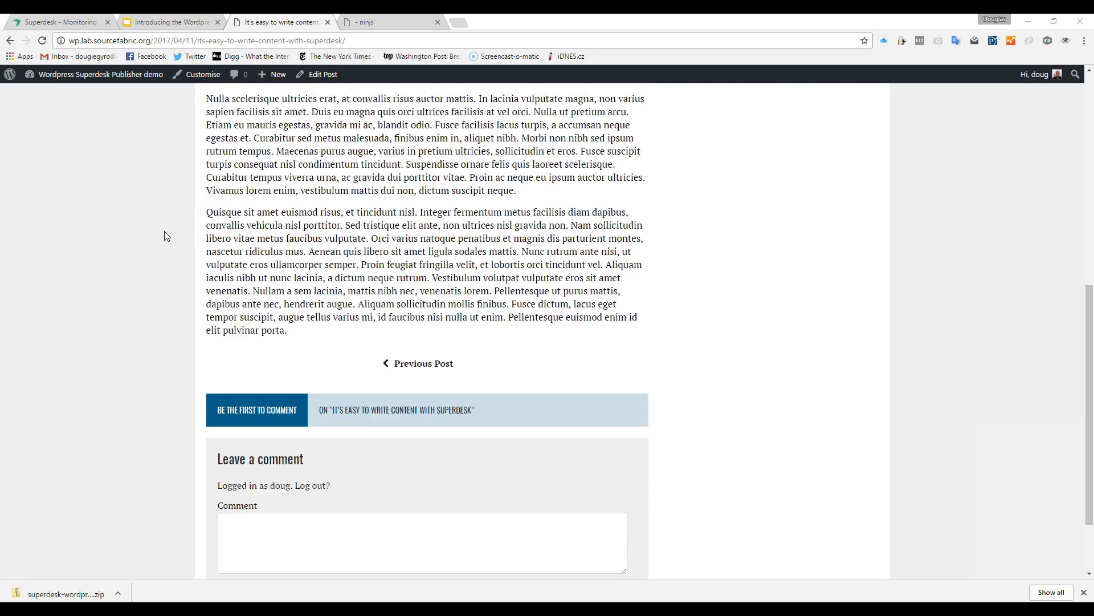
scroll(166, 236, up, 8)
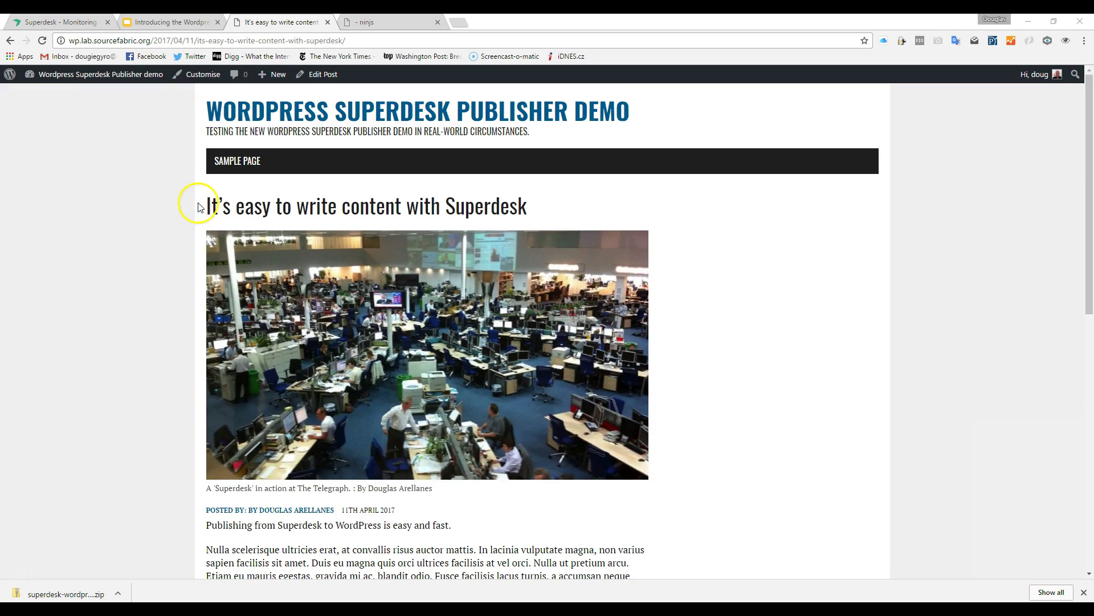
Highlight the post's new title and its opening paragraphs to check the changes.
drag(204, 213, 551, 216)
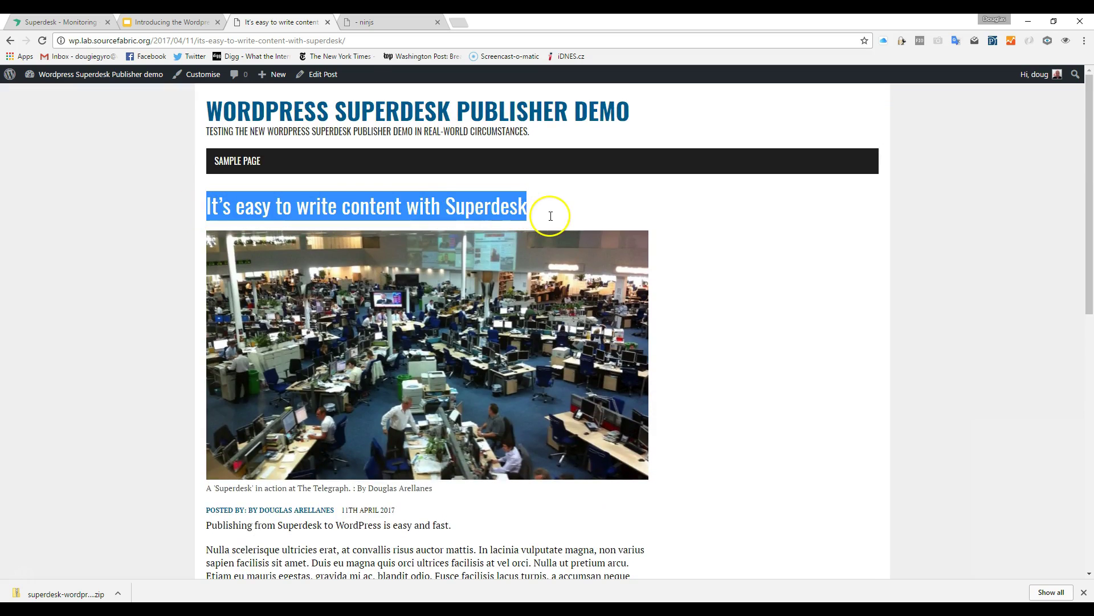
click(137, 281)
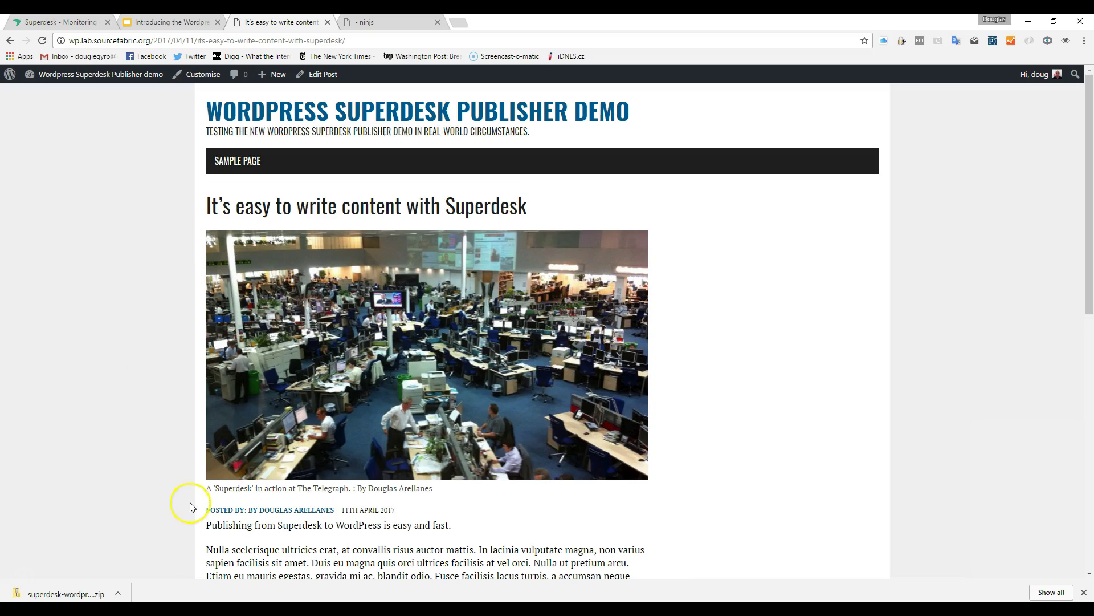
drag(206, 551, 505, 527)
click(236, 380)
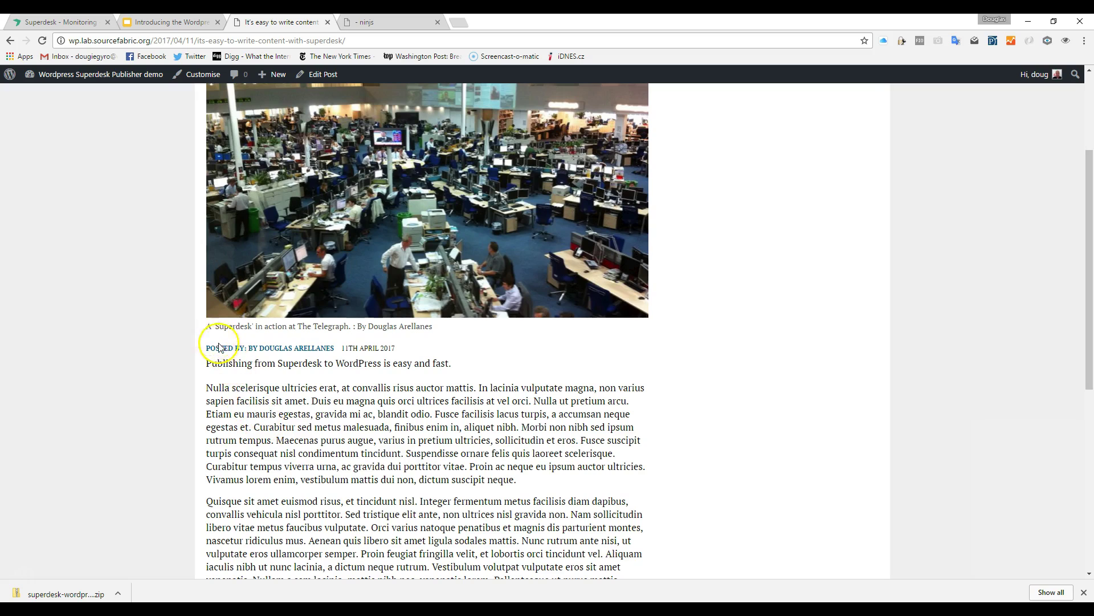
scroll(220, 347, up, 3)
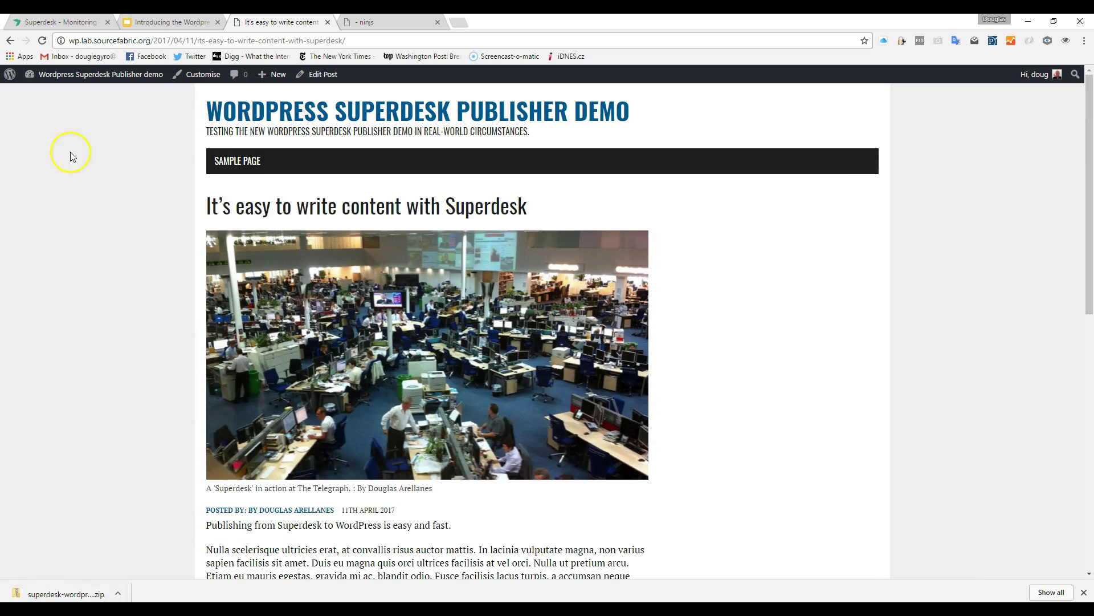
Open the Superdesk Publisher plugin settings from the WordPress dashboard.
mouse_move(92, 74)
click(36, 94)
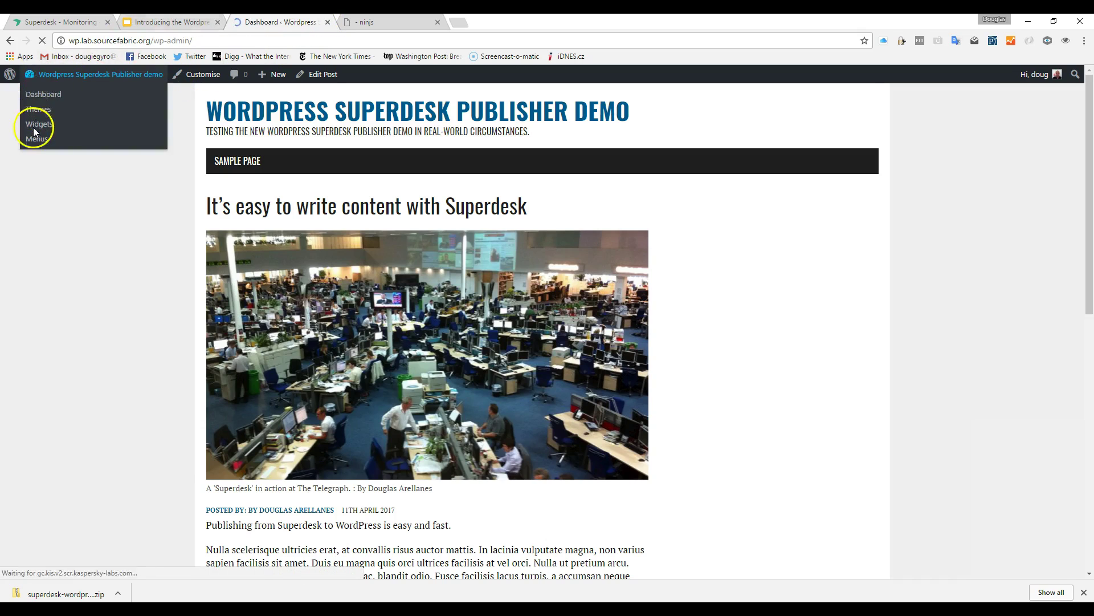
mouse_move(20, 322)
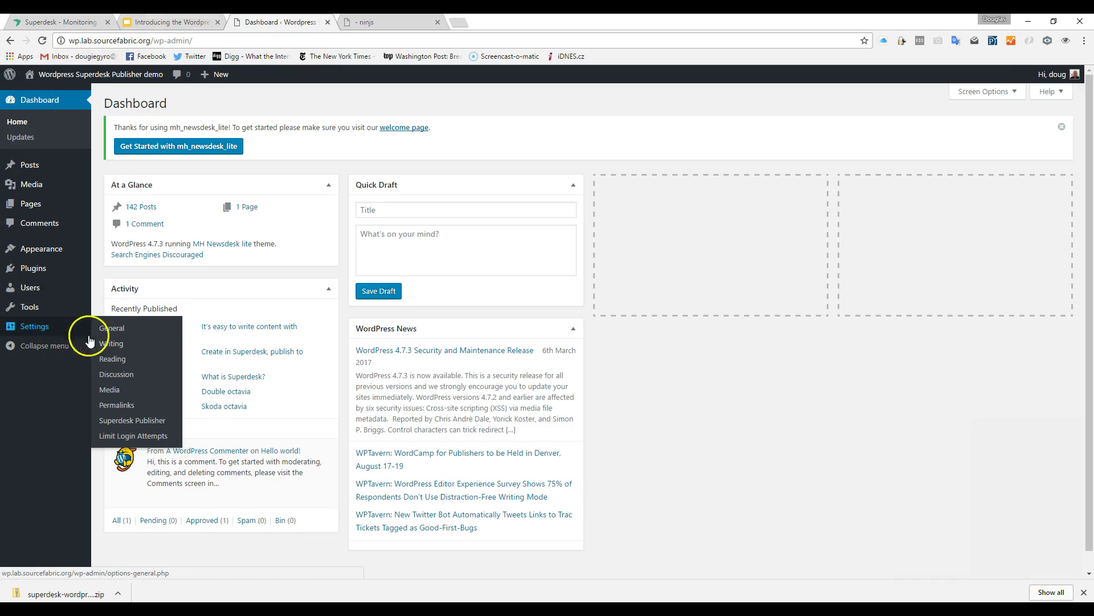
click(127, 421)
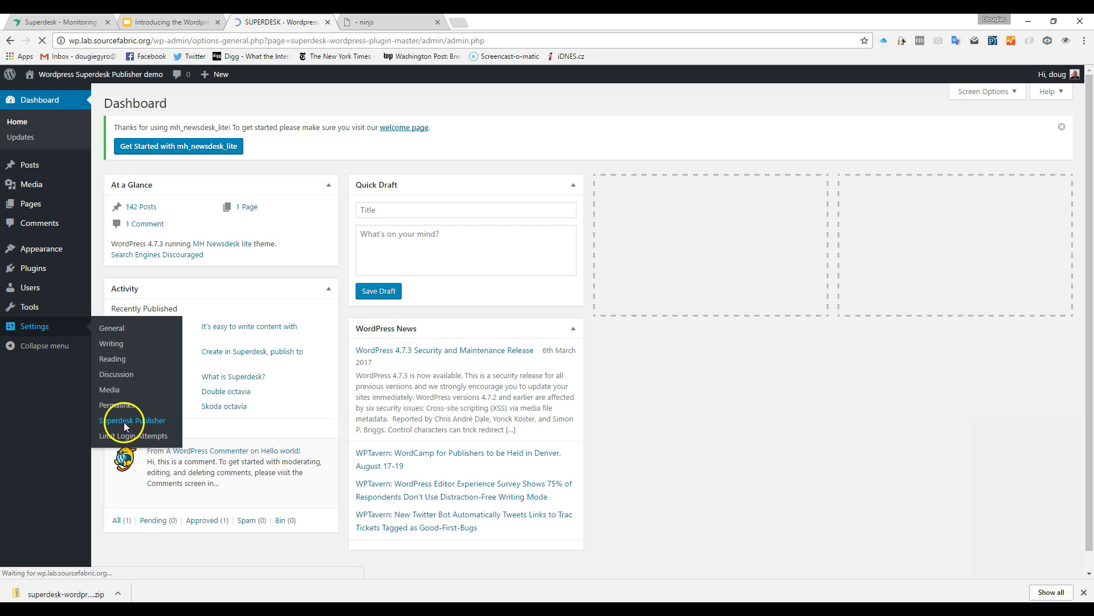
scroll(171, 405, down, 5)
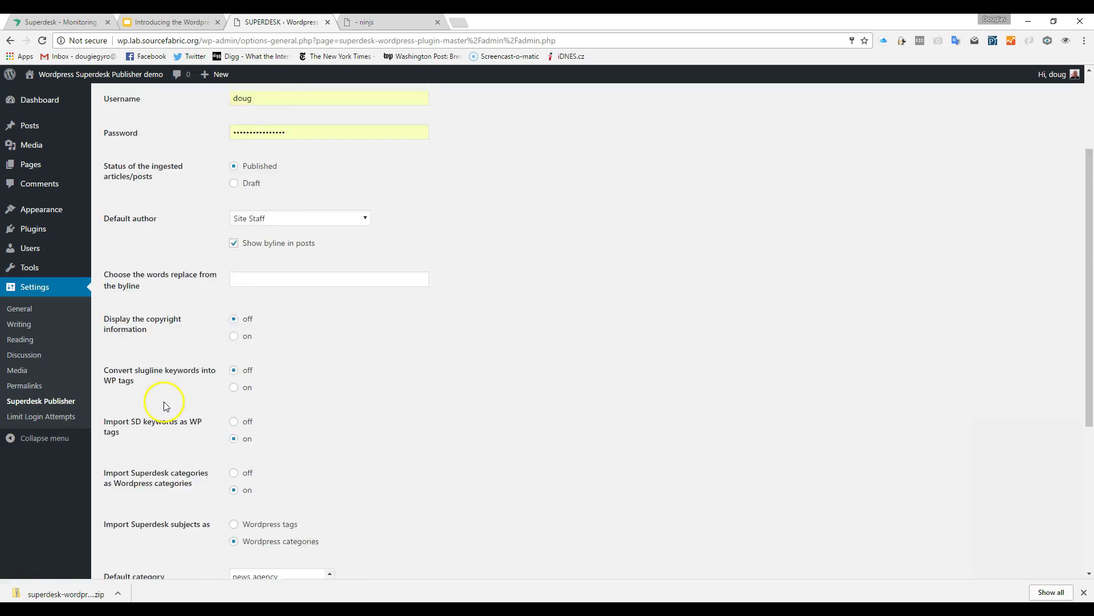
scroll(164, 412, down, 1)
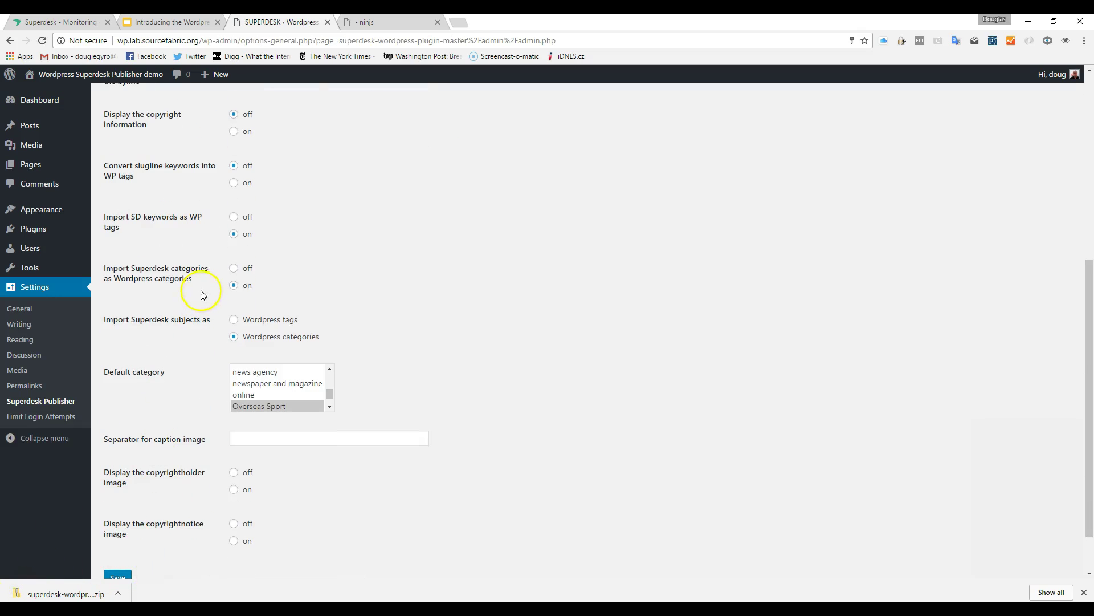
Turn off category import, save Uncategorised as default category, then open the 'write content' post.
click(234, 269)
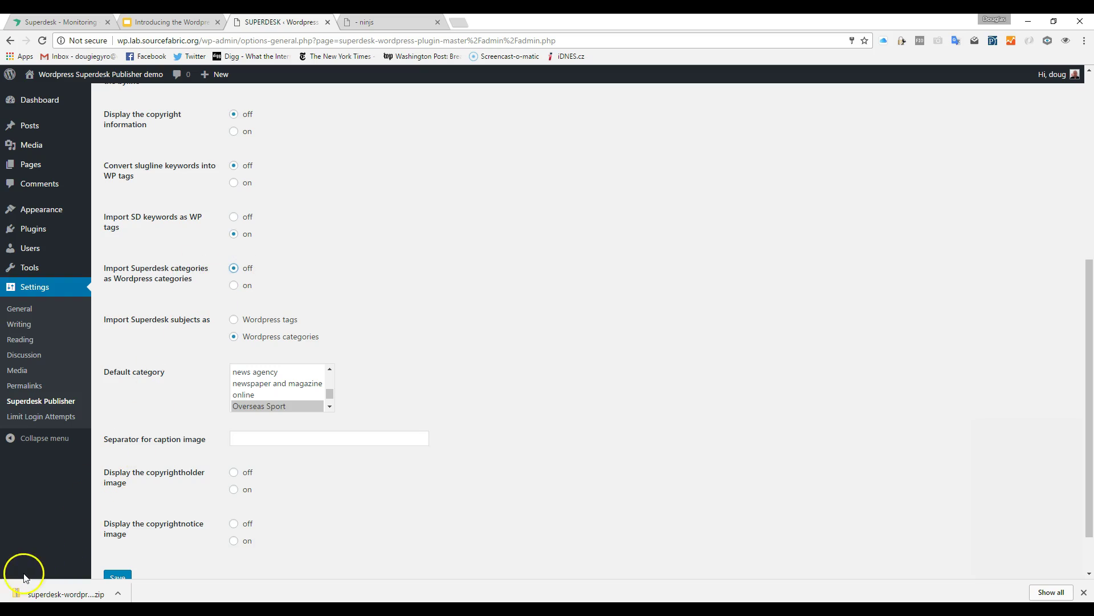
scroll(235, 399, down, 3)
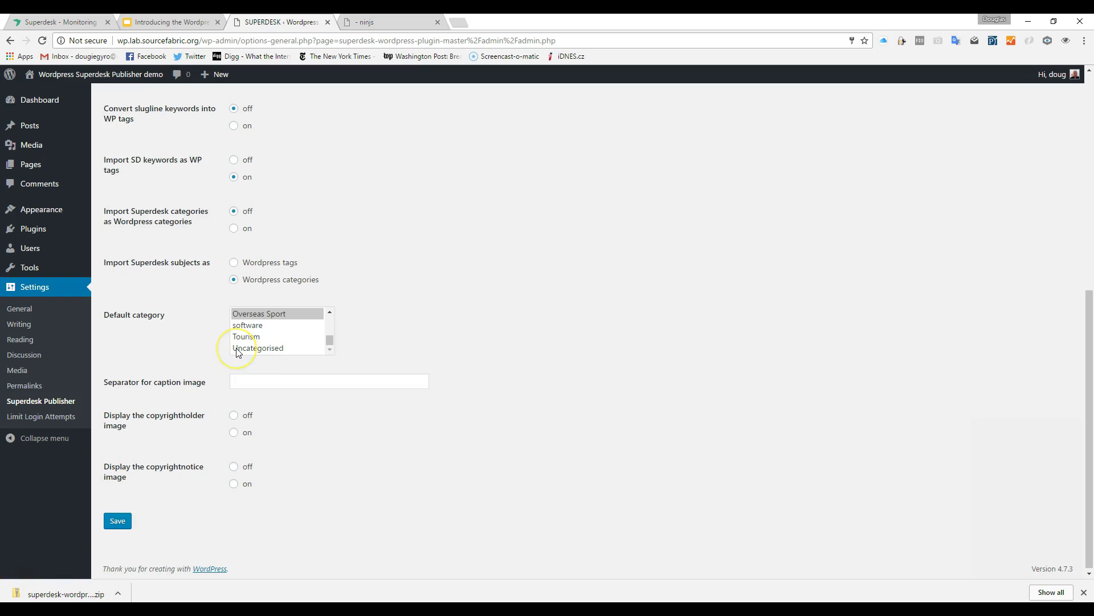
click(238, 349)
click(114, 520)
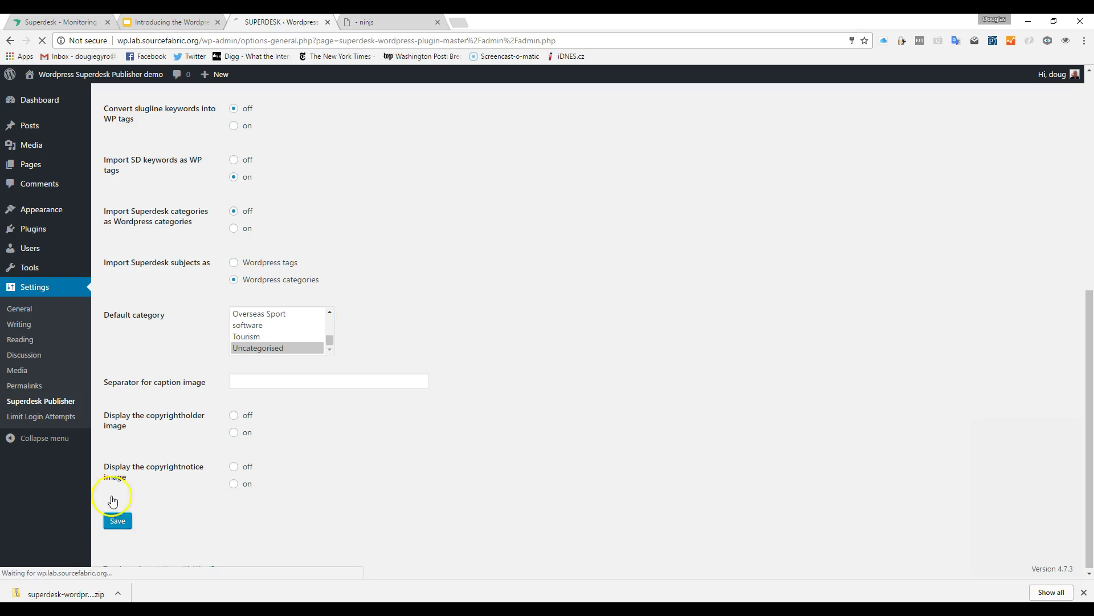
mouse_move(22, 129)
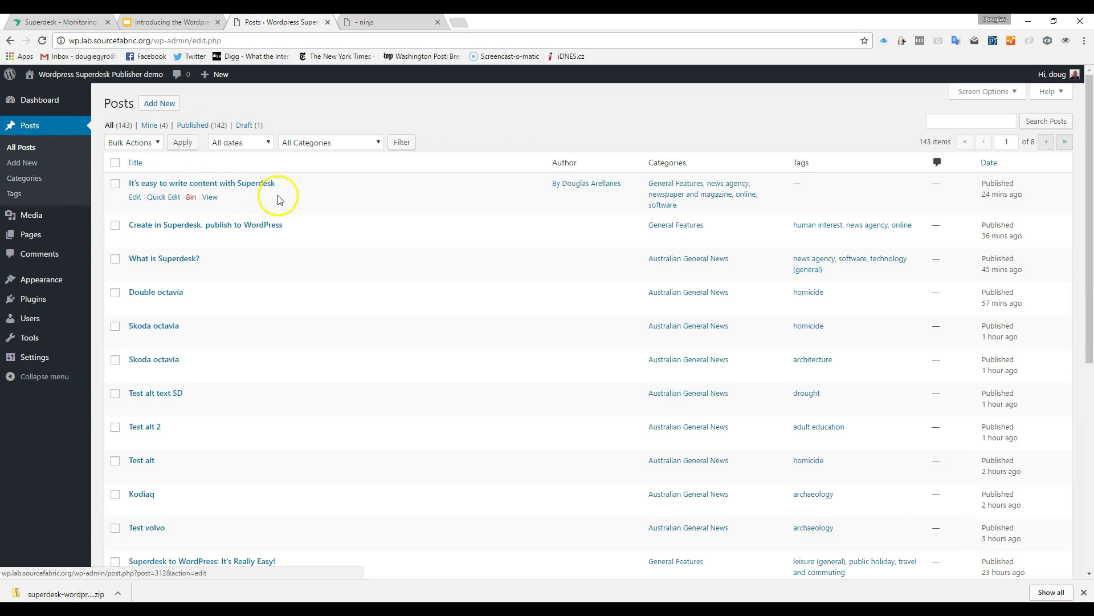
click(256, 183)
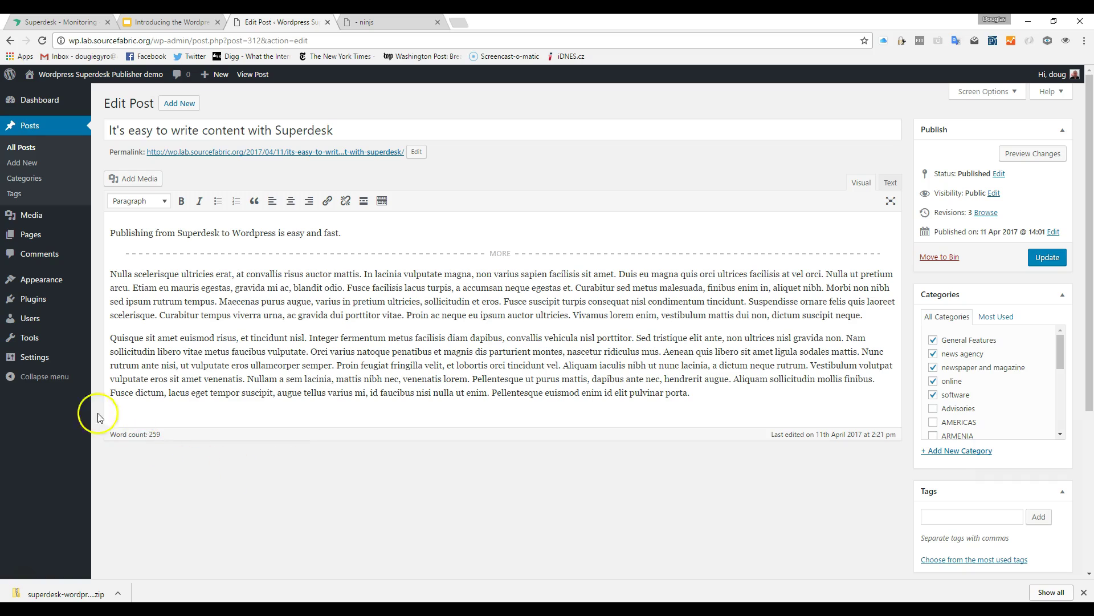
Replace 'write' with 'create' in the Superdesk headline, then save and publish the article.
mouse_move(35, 364)
key(ctrl+1)
scroll(630, 359, down, 5)
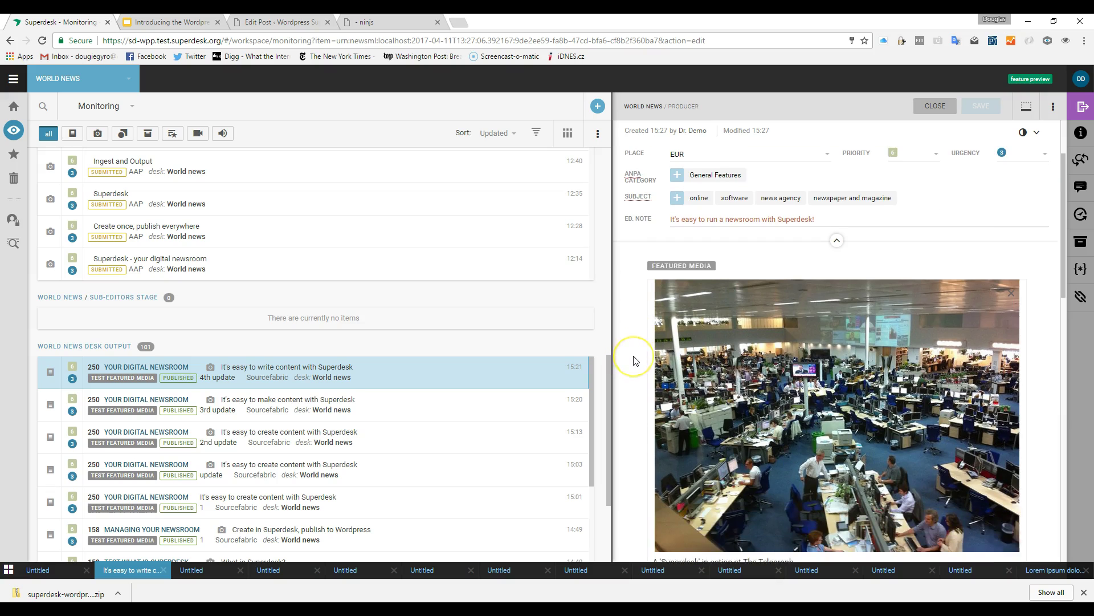
double_click(741, 390)
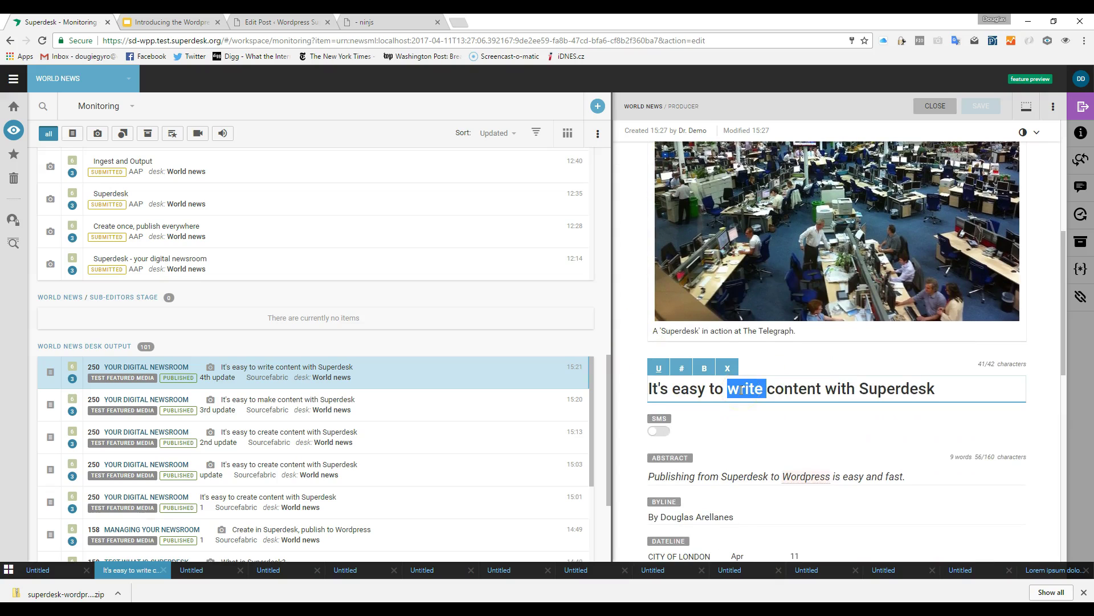
text(create)
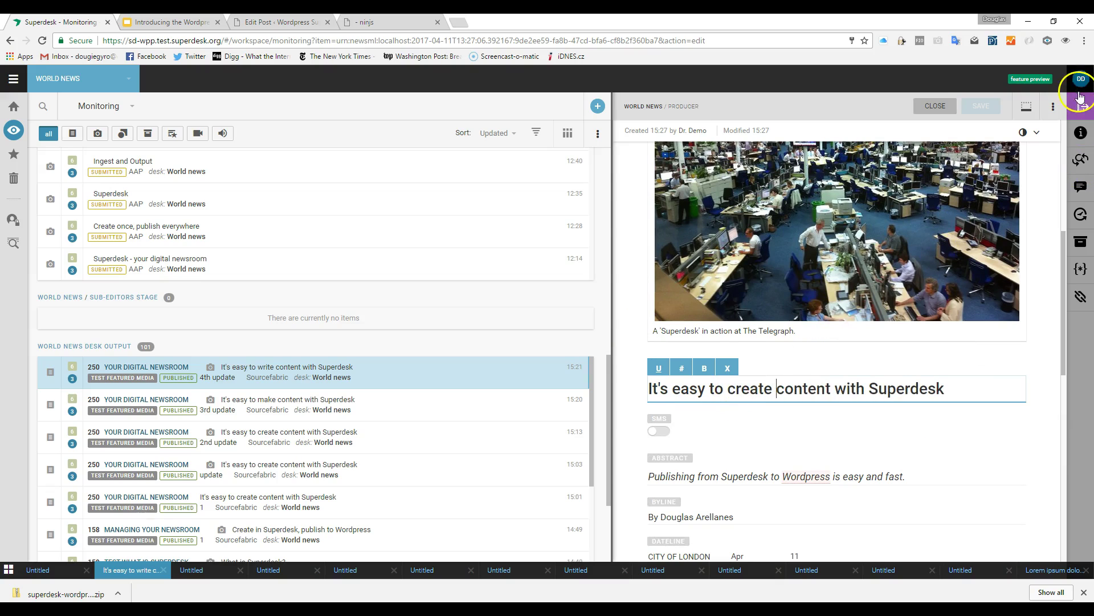
click(1080, 101)
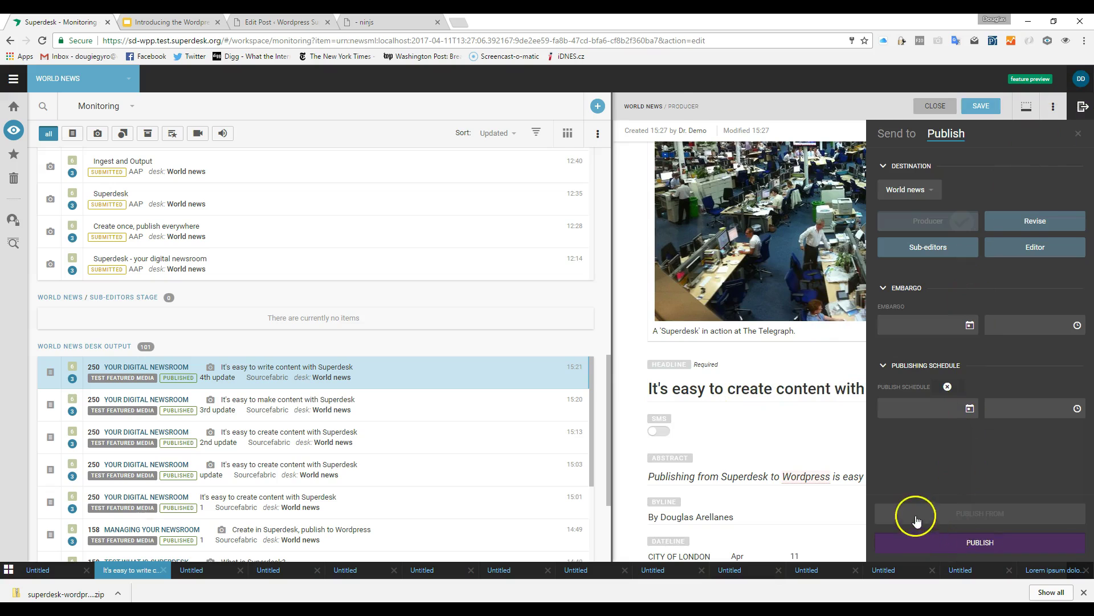
click(917, 542)
click(577, 169)
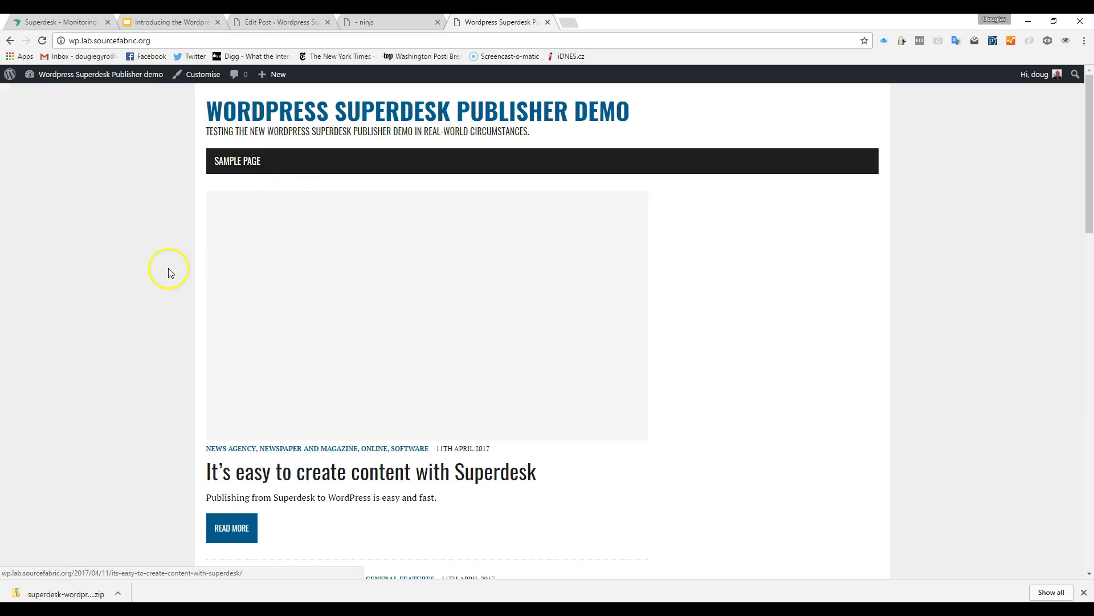
Reload the WordPress demo front page to show the republished post.
click(42, 40)
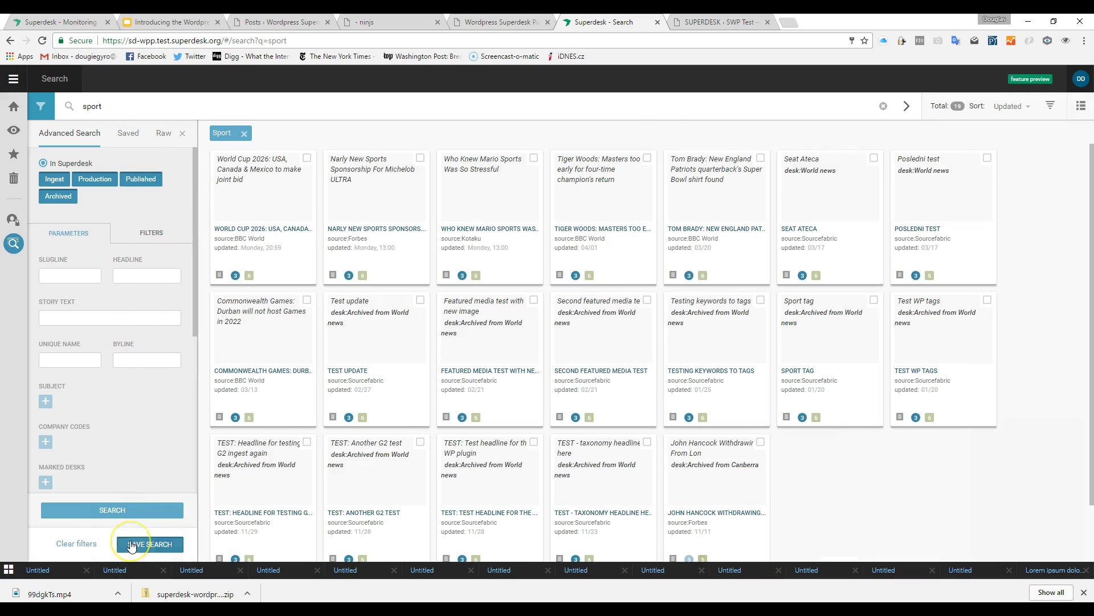
Save the current 'sport' search under the name 'Sport'.
click(148, 543)
click(85, 456)
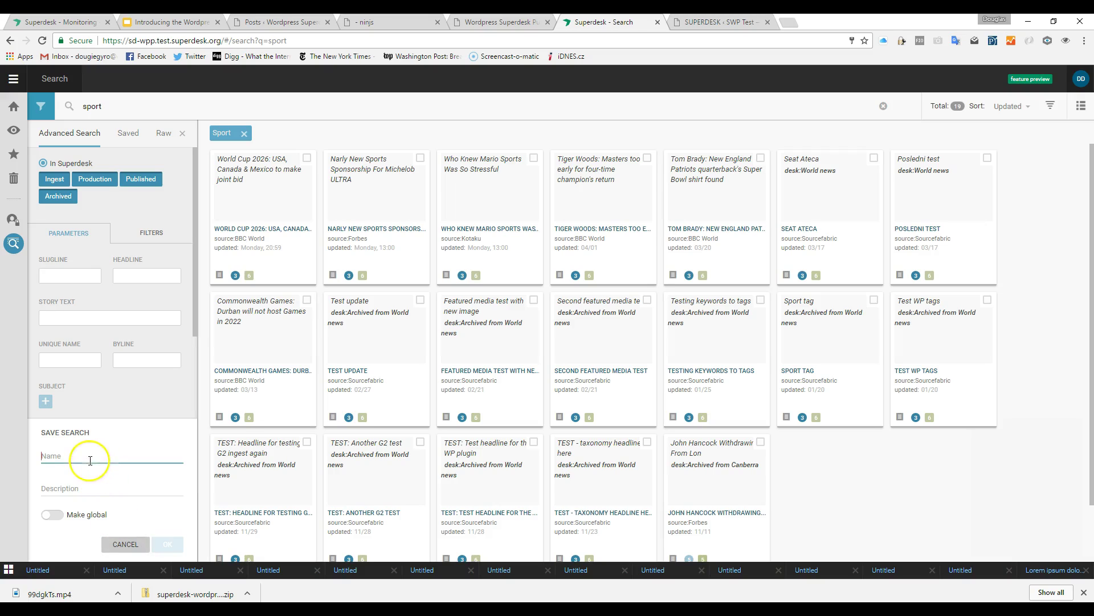
text(Sport)
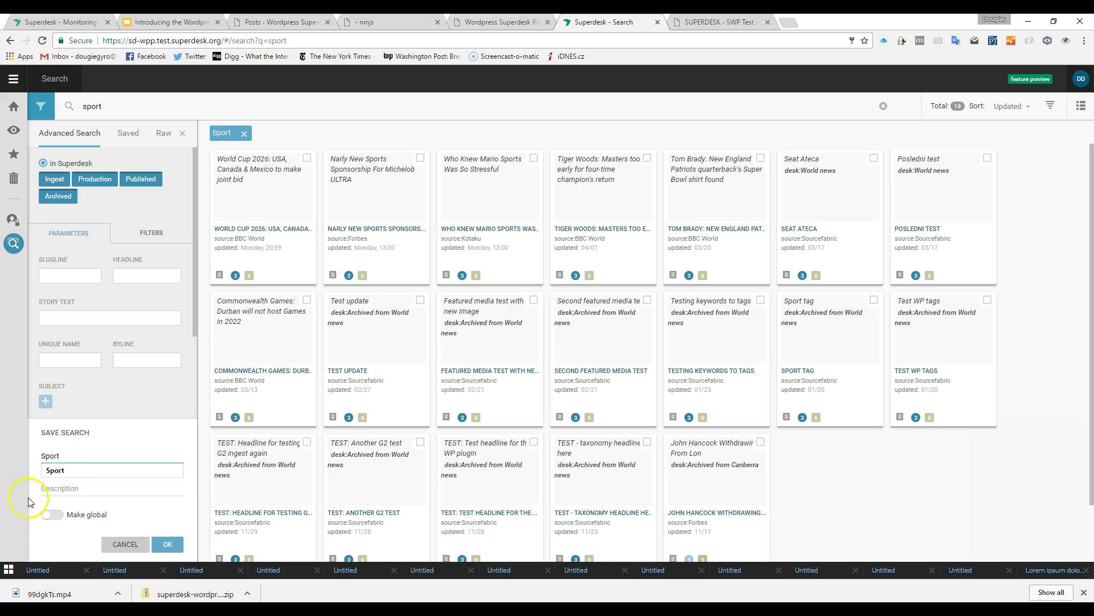
click(45, 487)
click(167, 544)
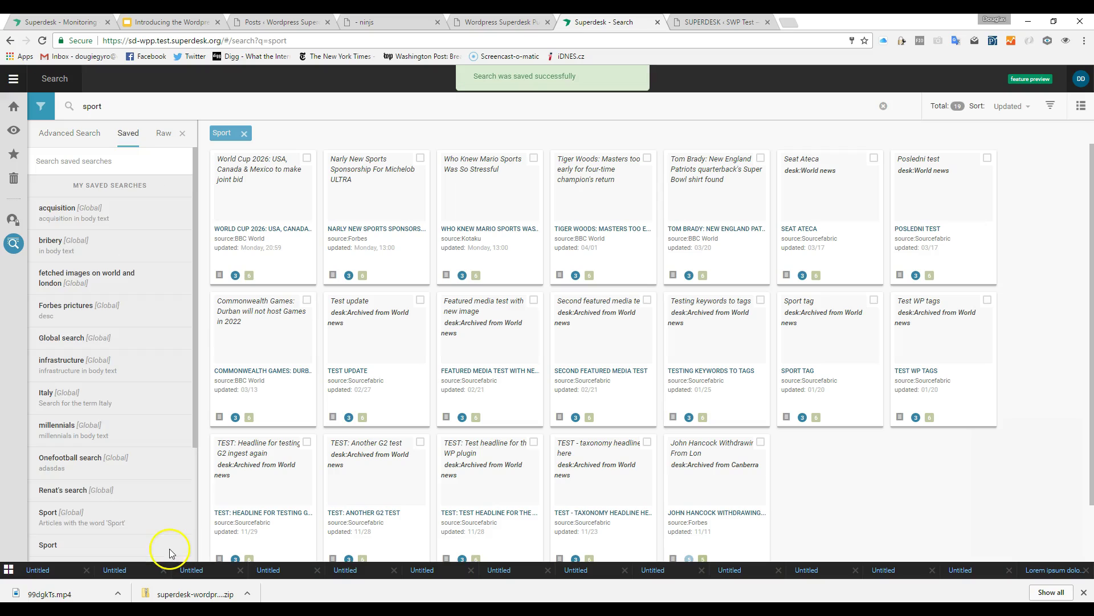
Replace the 'sport' query in the search box with 'footb'.
click(110, 107)
double_click(111, 107)
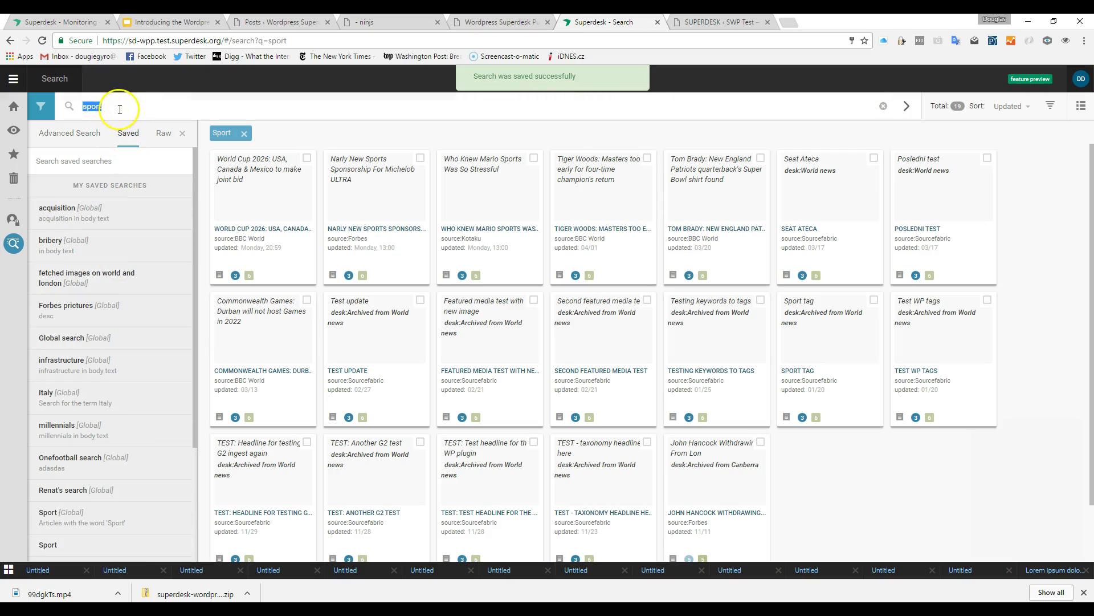
text(footb)
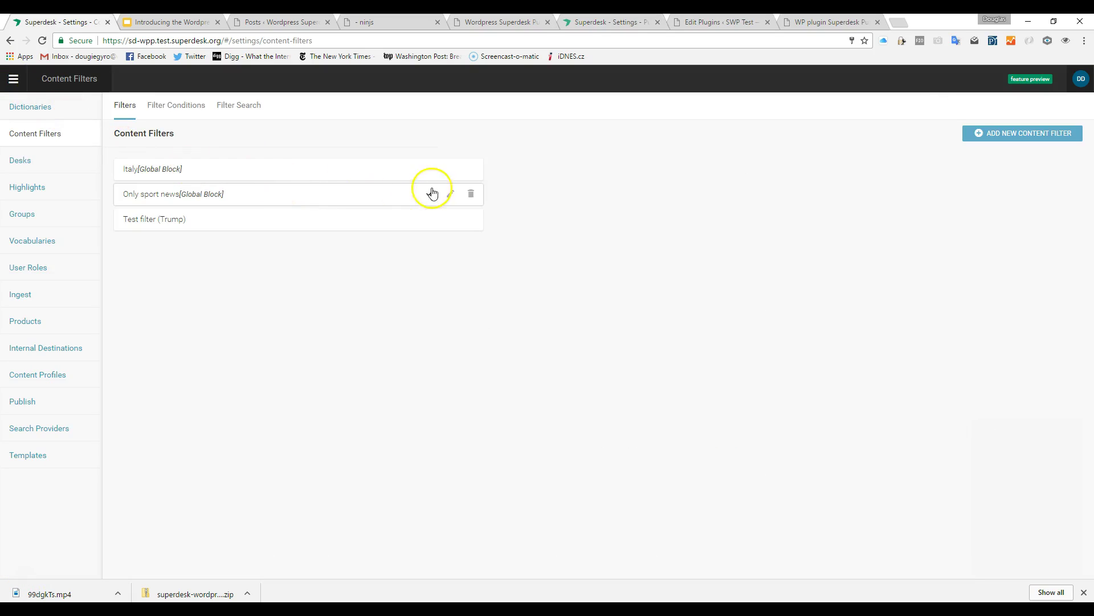
Add Travel as a second condition to the Italy content filter and save it.
click(454, 173)
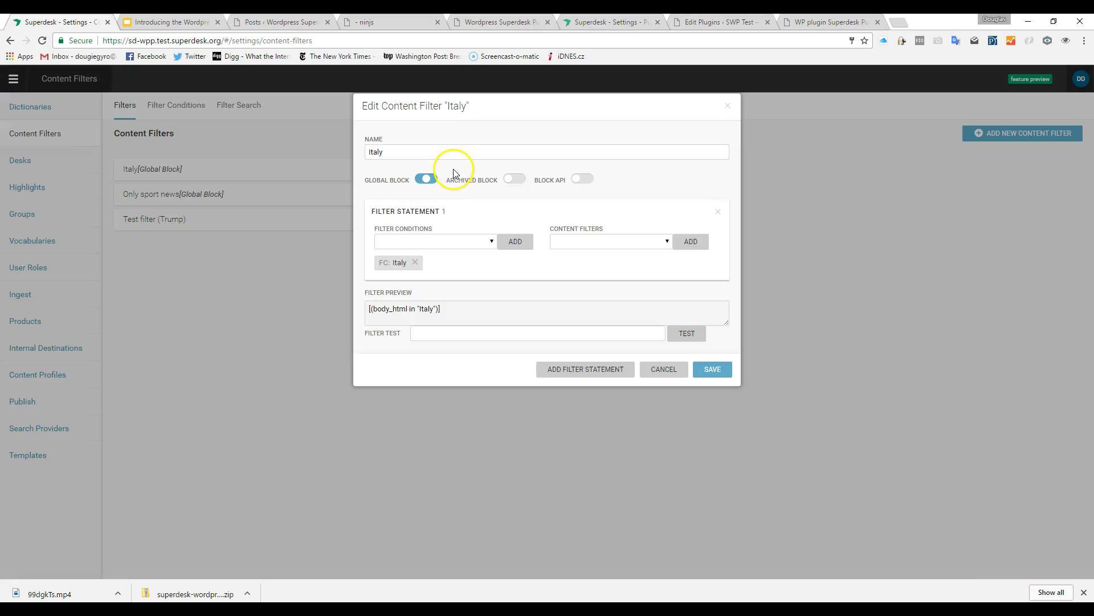
click(426, 242)
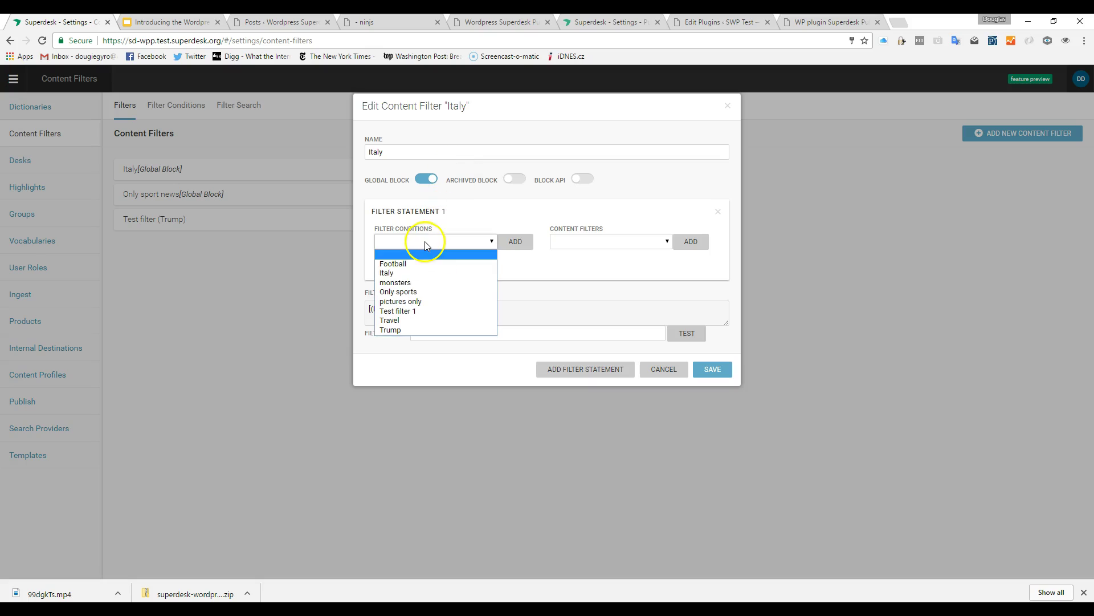
click(399, 321)
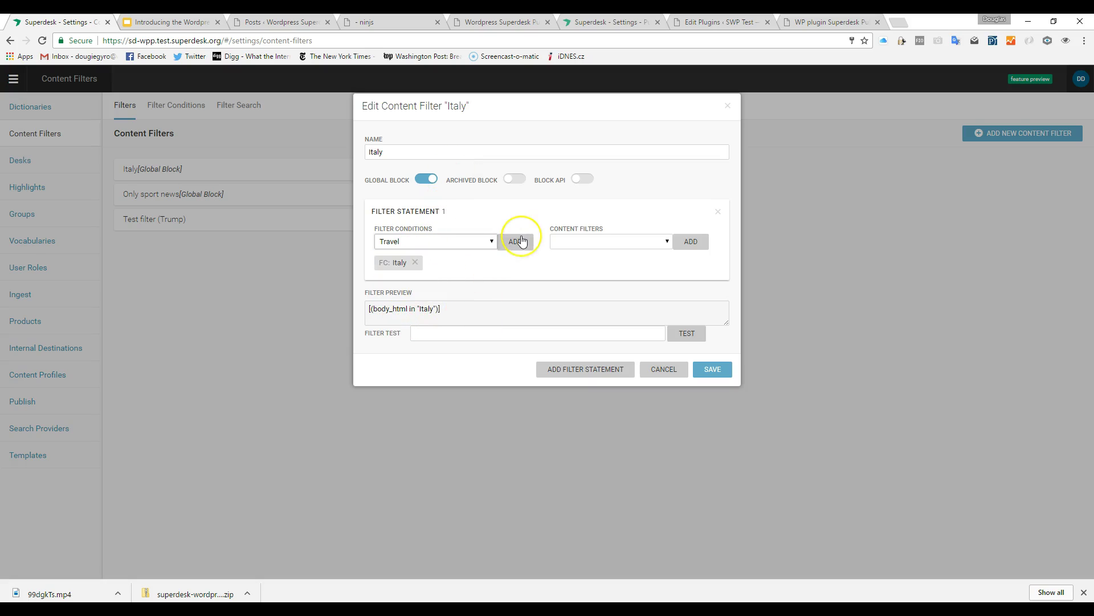
click(519, 242)
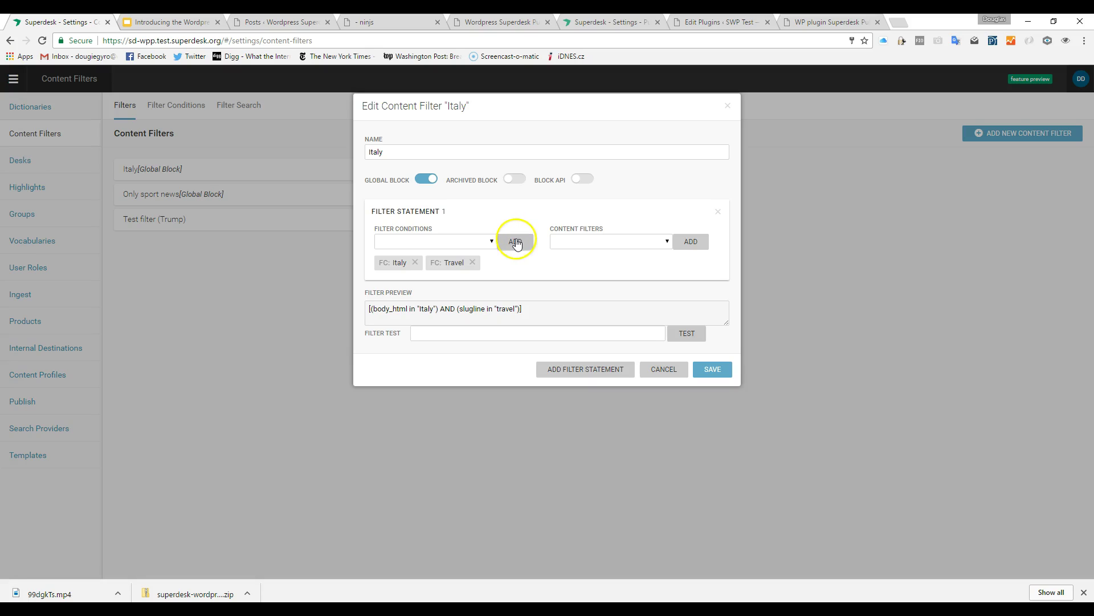
click(715, 371)
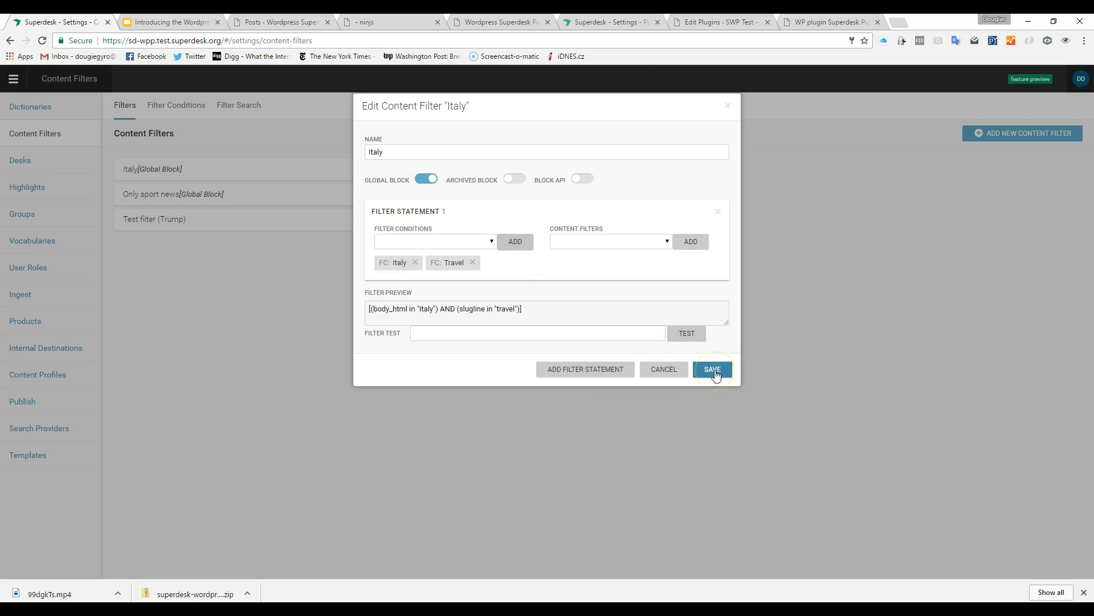
key(ctrl+9)
Open the full 'Italy travel deals' post and review its photo, body text and tag.
scroll(160, 277, down, 4)
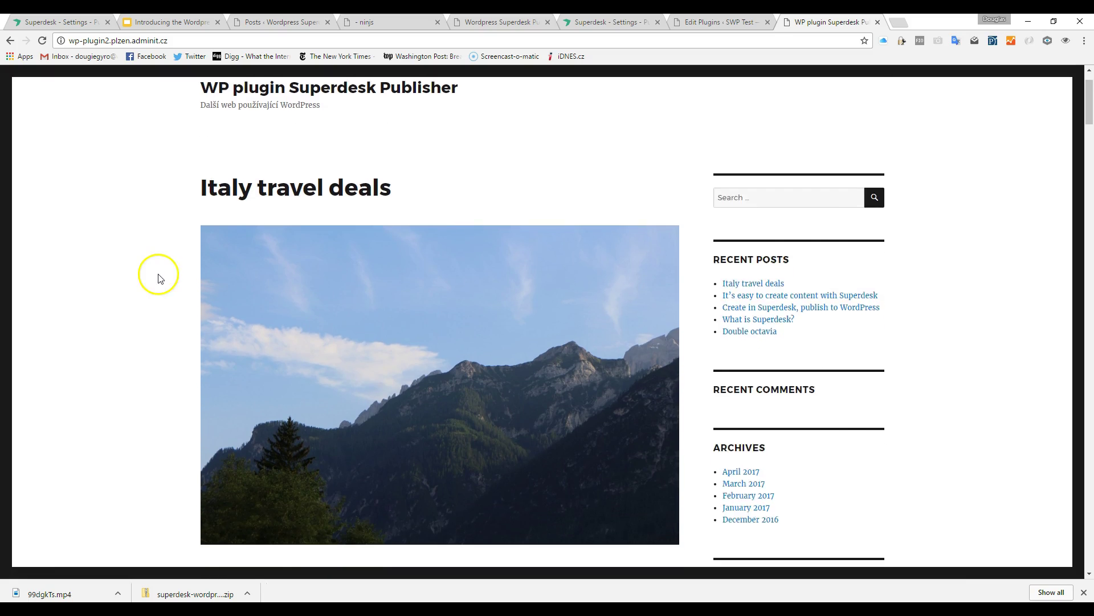
click(346, 466)
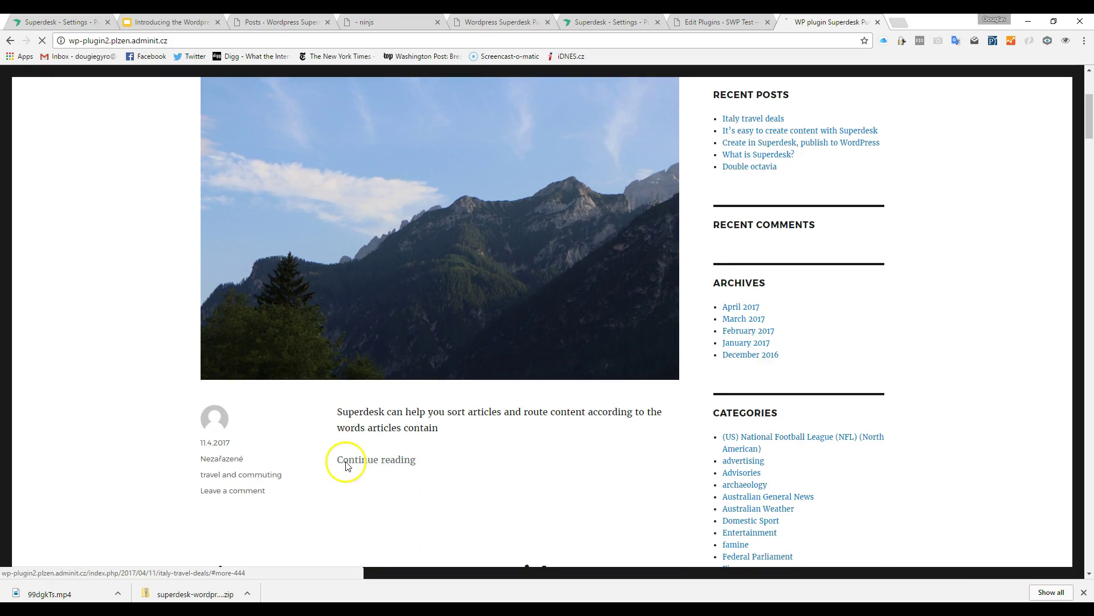
scroll(281, 388, up, 8)
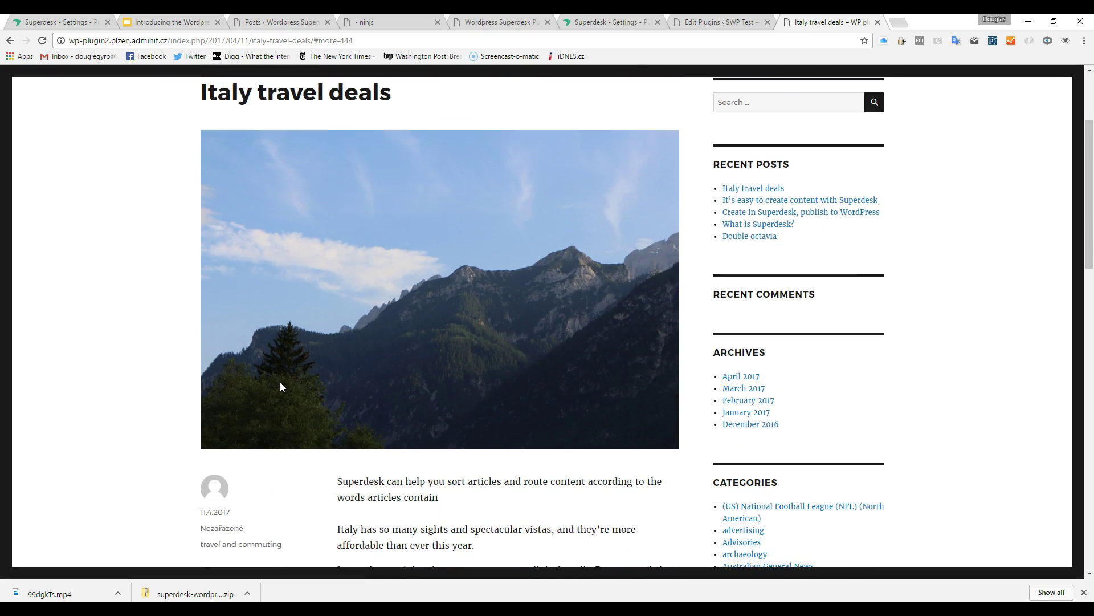
scroll(280, 387, up, 1)
scroll(279, 381, up, 1)
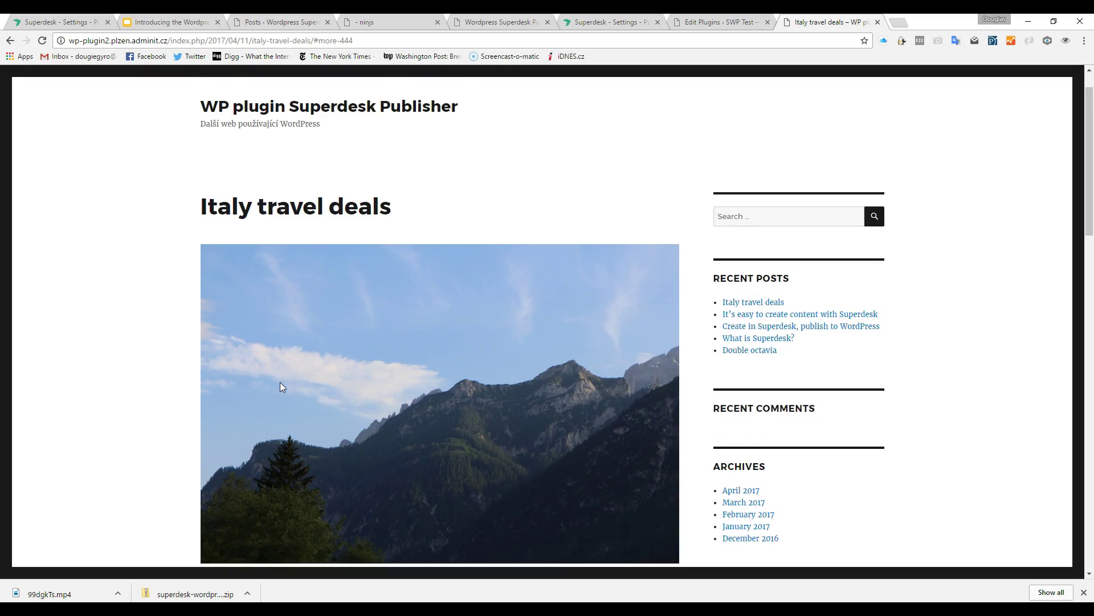